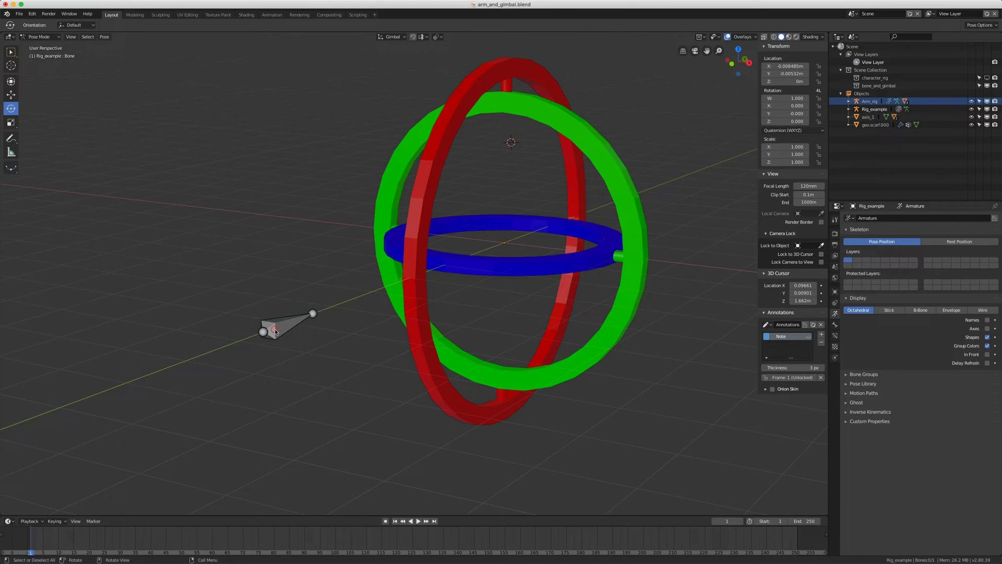
- Select the example bone beside the gimbal model and set its rotation mode to ZYX Euler
left_click(274, 328)
right_click(275, 328)
middle_click_drag(315, 322, 425, 276, "shift")
scroll(405, 283, "up", 1)
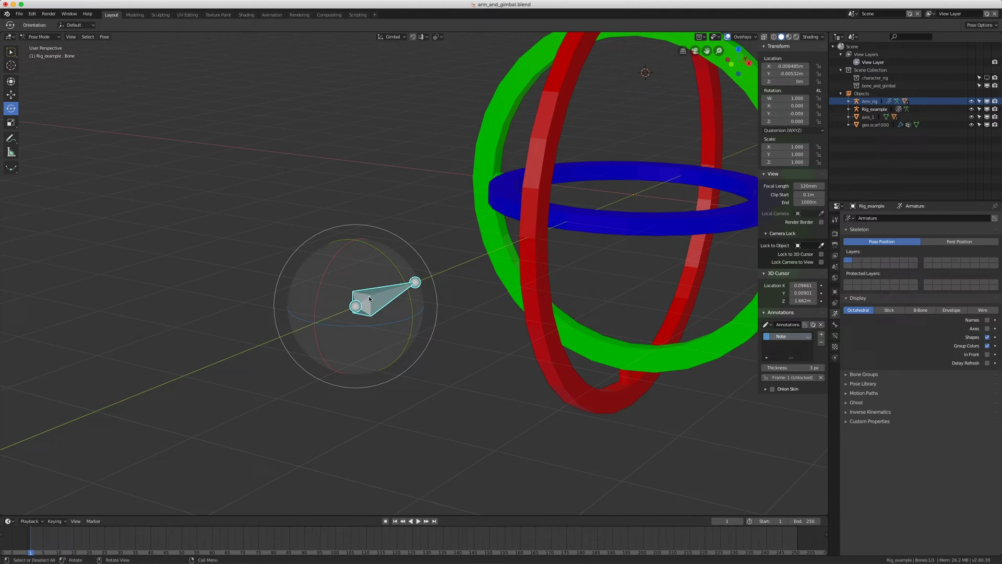
left_click(792, 131)
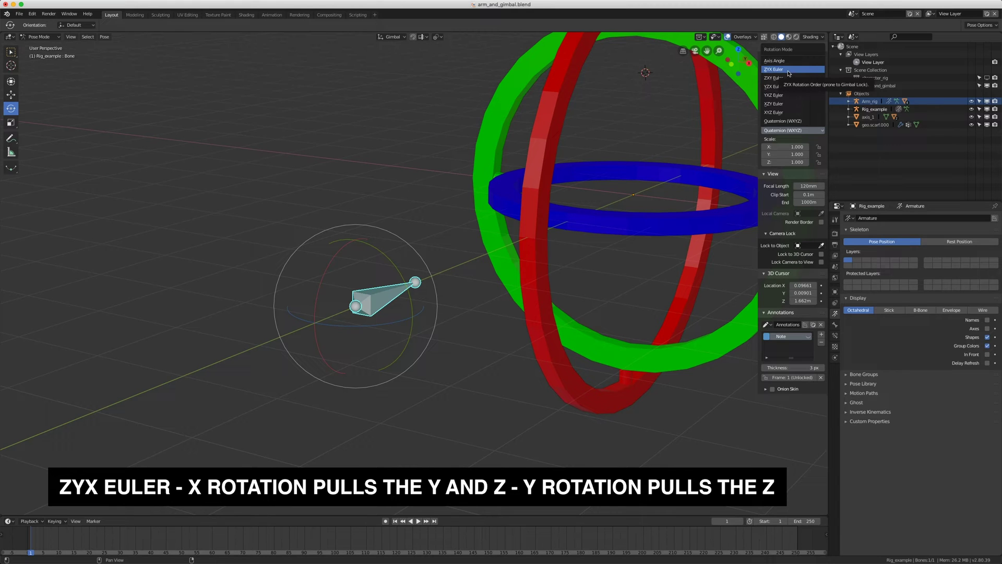
left_click(789, 74)
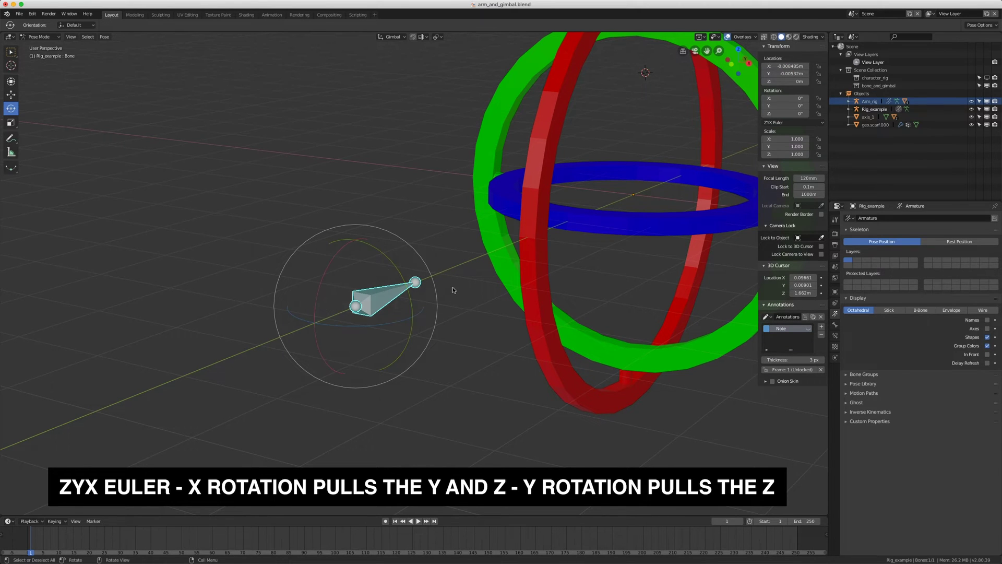
middle_click_drag(453, 290, 469, 272, "shift")
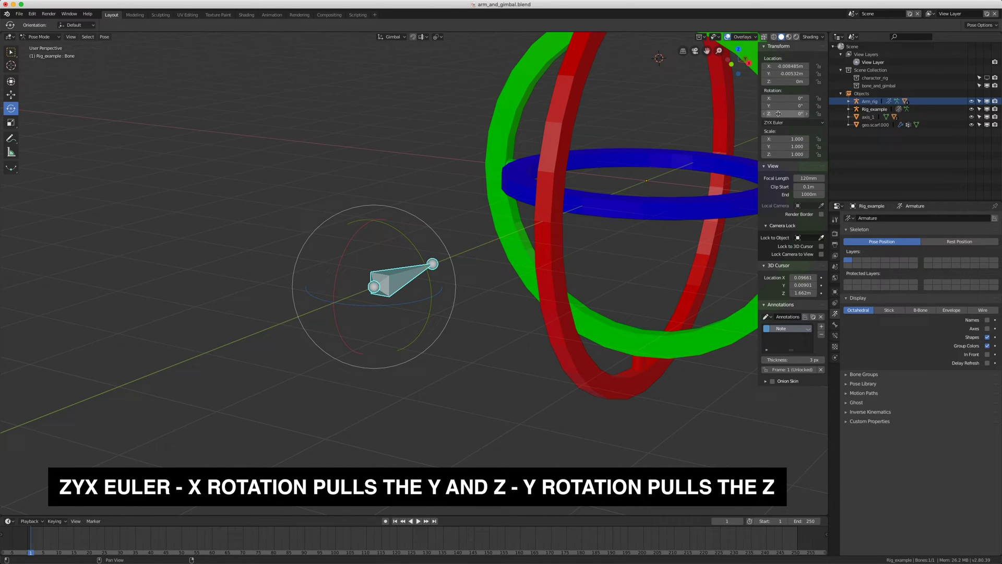
- Try rotating the bone about its Z, Y and X axes and reset its rotation values to 0
mouse_move(778, 113)
left_mouse_down()
mouse_move(679, 113)
mouse_move(797, 114)
mouse_move(755, 105)
mouse_move(768, 106)
left_mouse_up()
type("0")
key("Return")
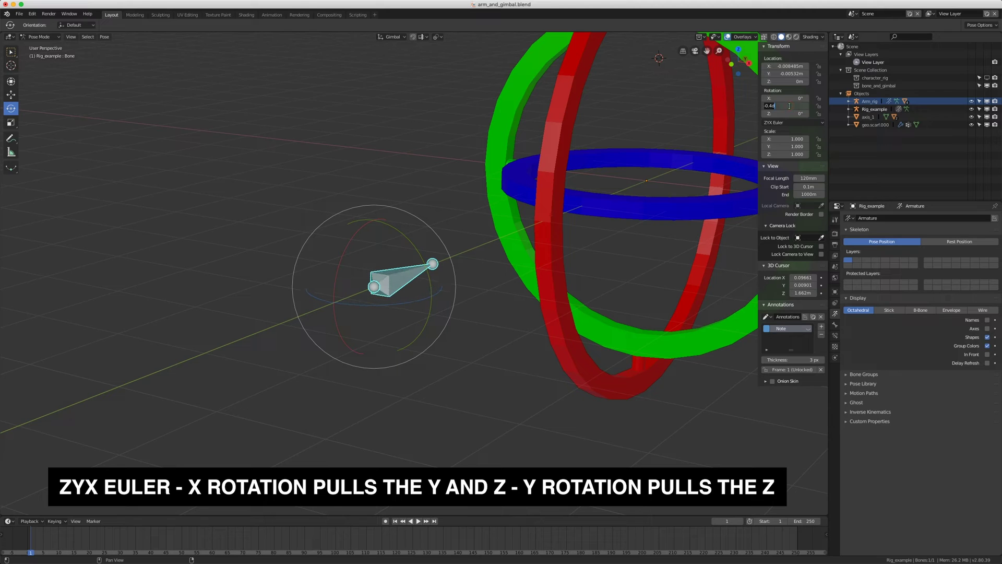
key("Return")
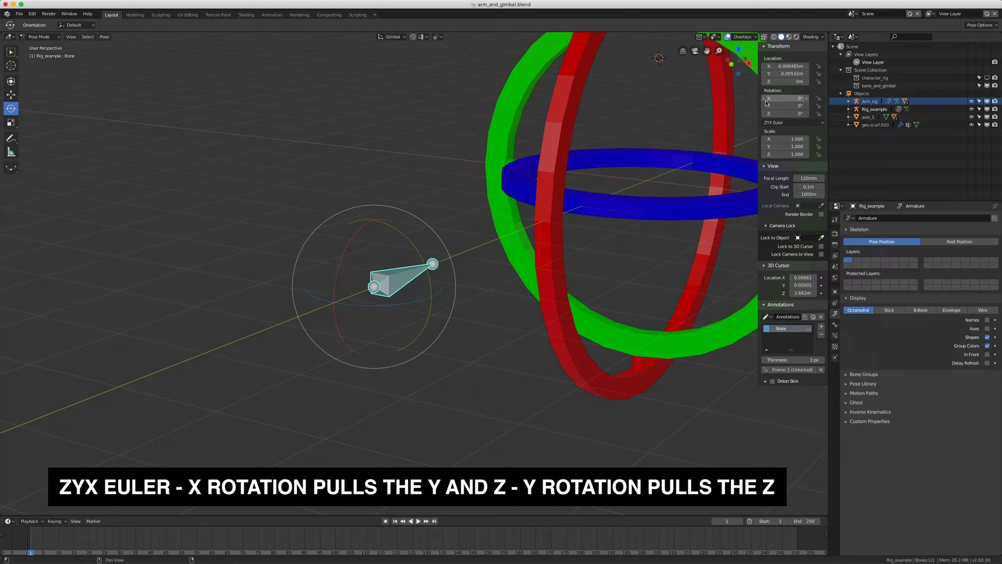
mouse_move(766, 103)
left_mouse_down()
mouse_move(773, 99)
mouse_move(763, 99)
left_mouse_up()
left_click(775, 99)
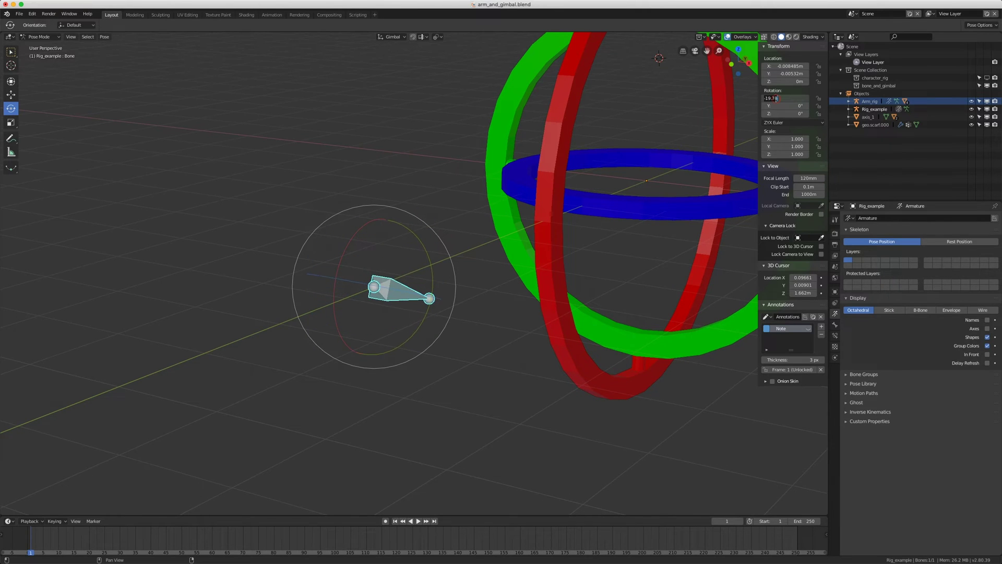
type("0")
key("Return")
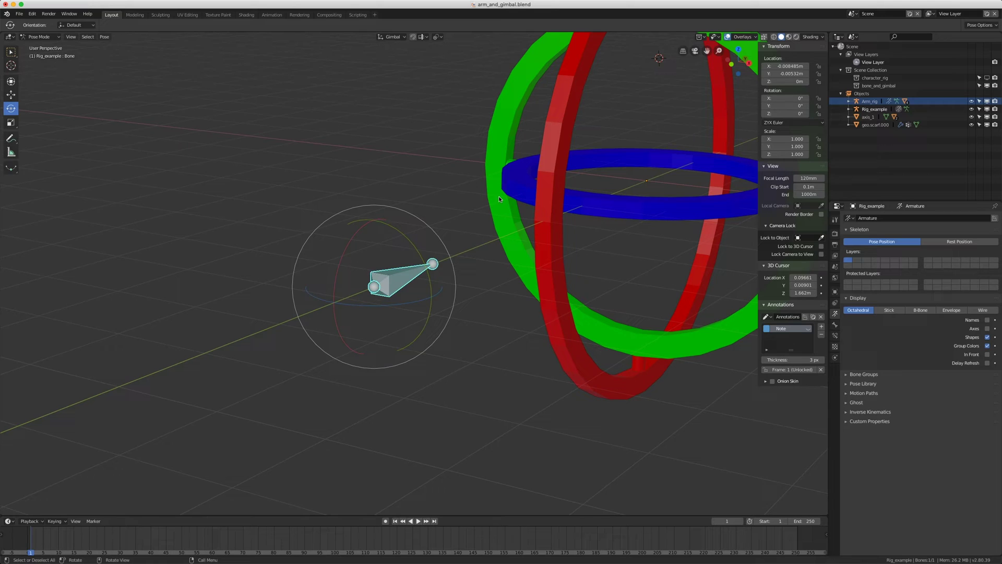
- Deselect the bone, switch the transform orientation to Global and back to Gimbal, and reselect the bone
key("alt+a")
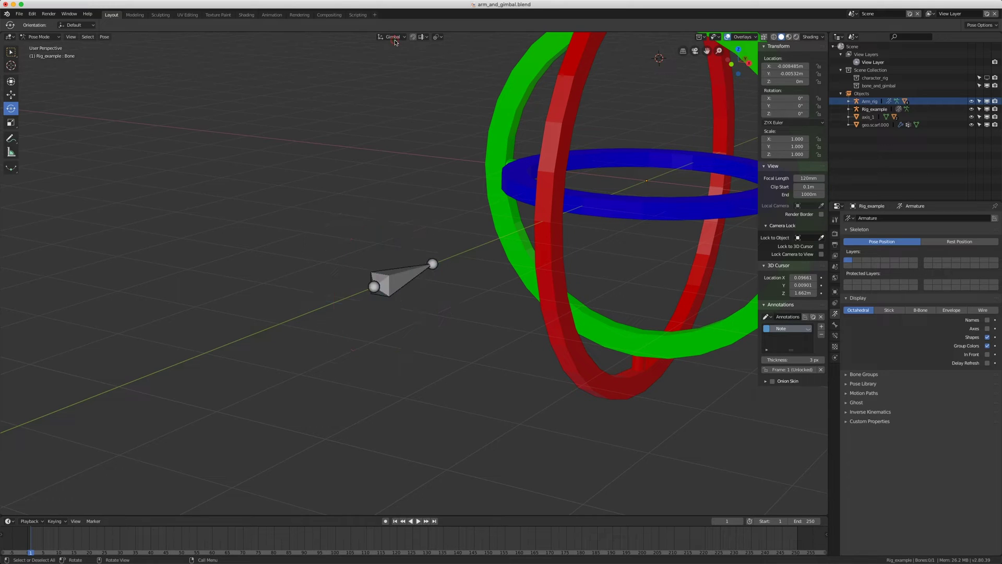
left_click(395, 37)
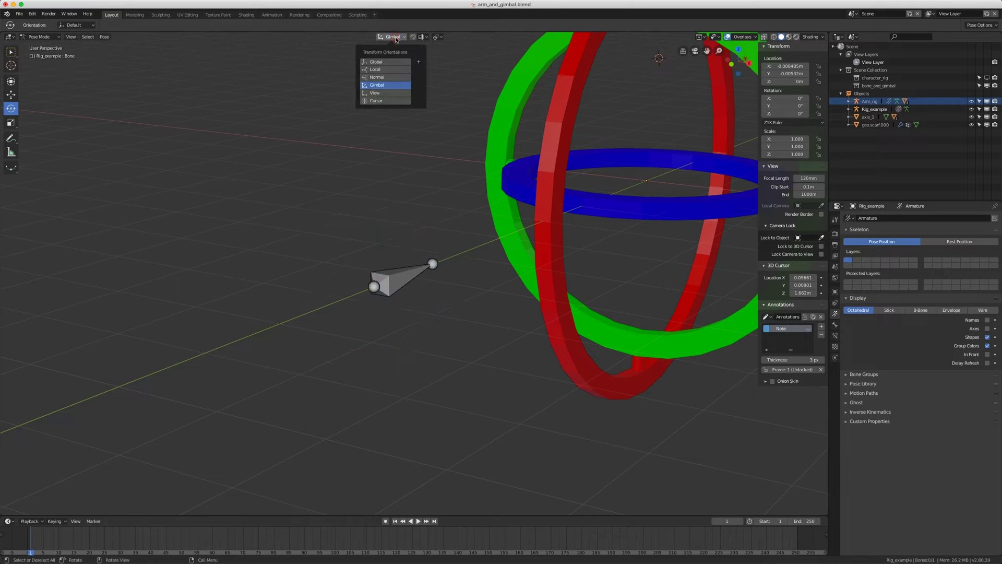
left_click(381, 63)
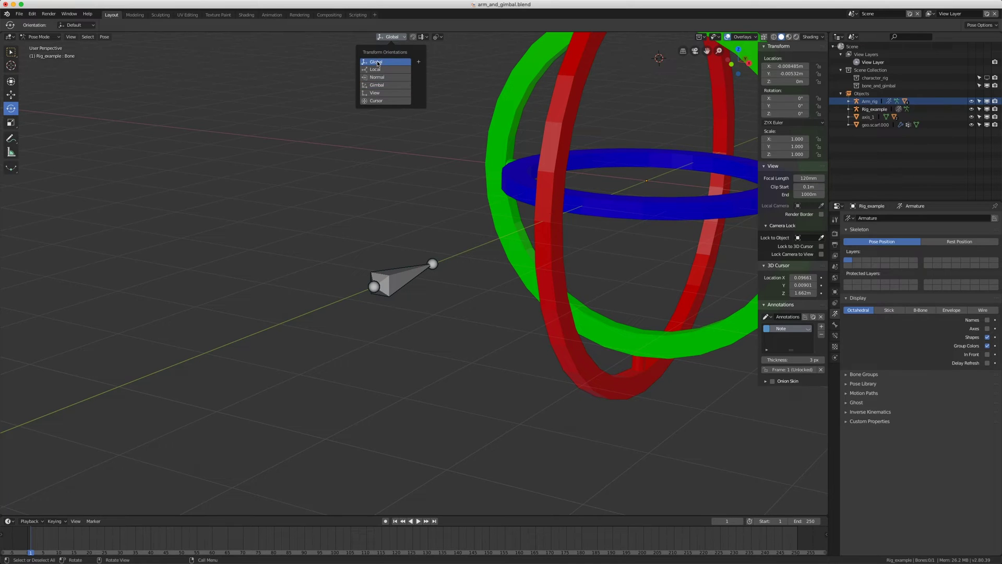
left_click(389, 85)
left_click(399, 282)
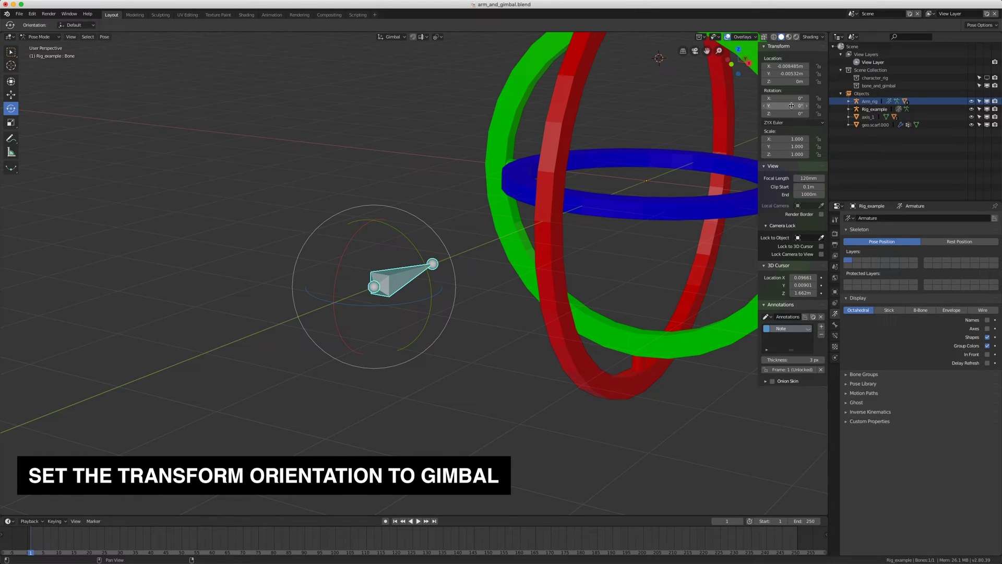
- Rotate the bone to about -90.6° on Y, try one more change beside the bone and undo it
left_click_drag(794, 106, 738, 106)
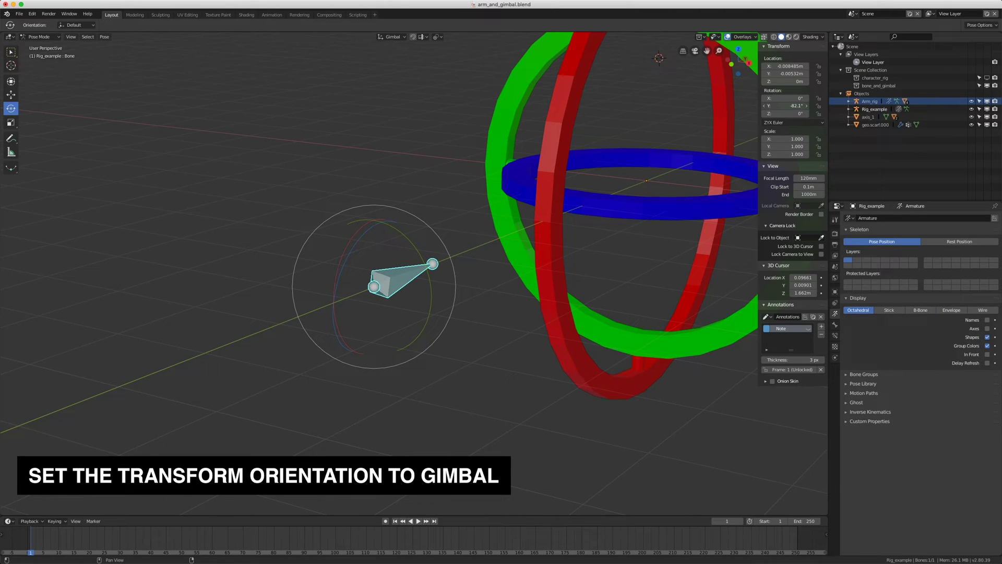
left_click_drag(738, 105, 733, 106)
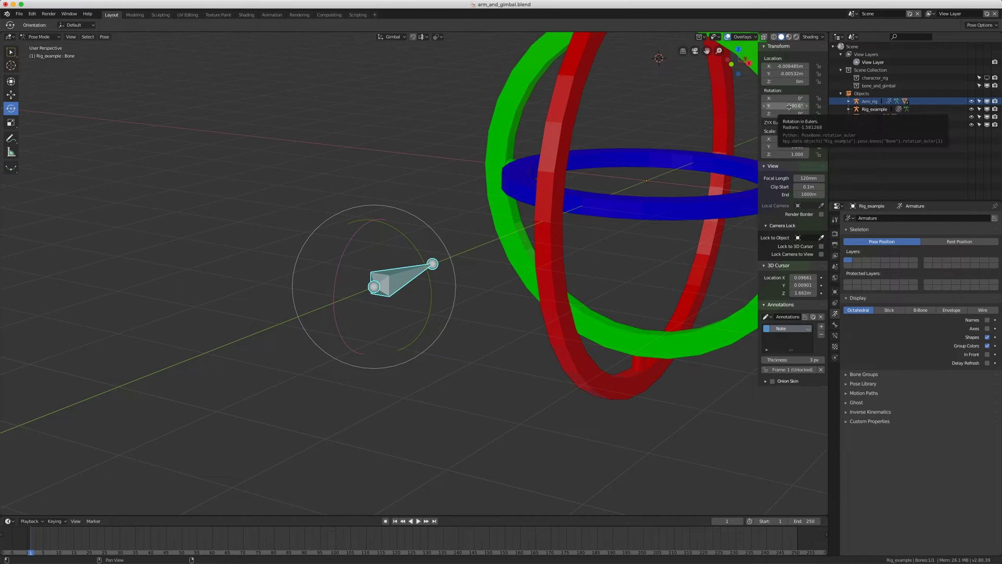
left_click_drag(432, 275, 422, 308)
key("ctrl+z")
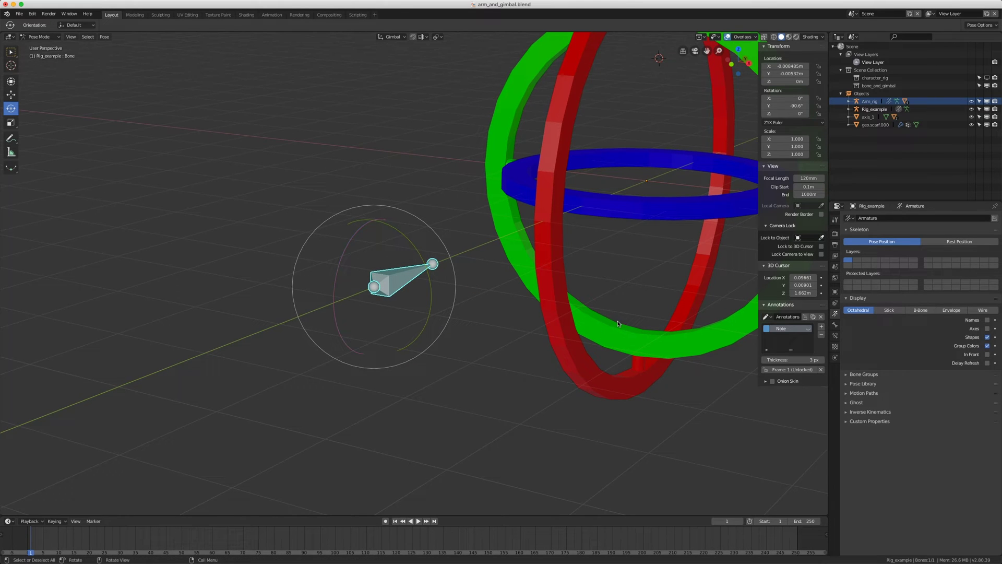
- Clear the bone's rotation, and hide the existing annotation note before adding a second note layer
left_click(808, 328)
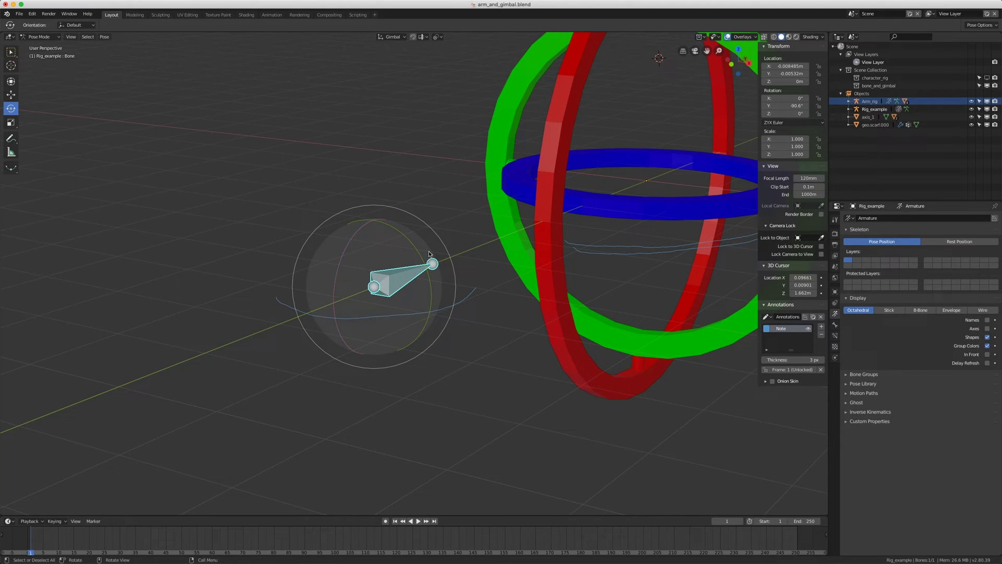
key("alt+r")
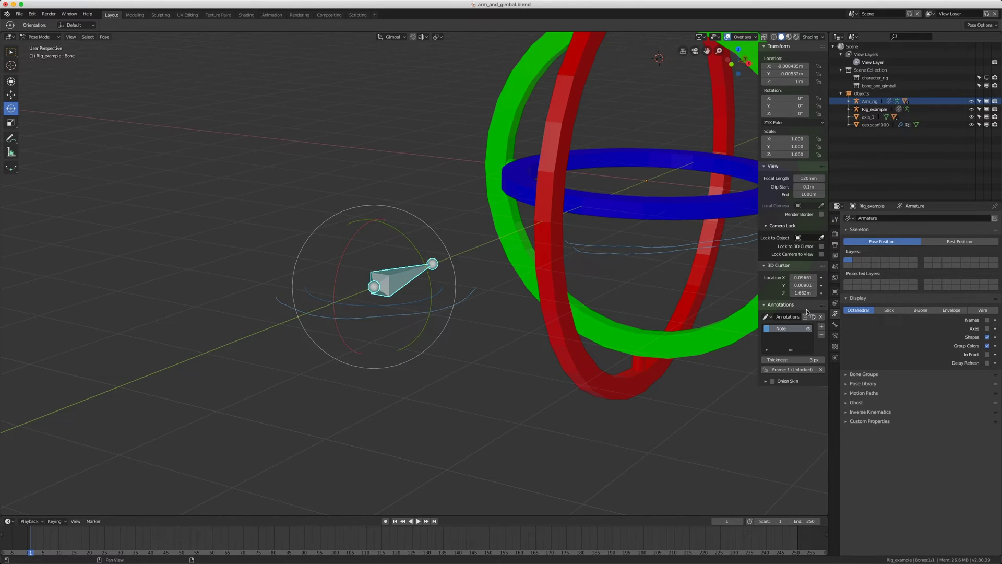
left_click(808, 328)
left_click(821, 326)
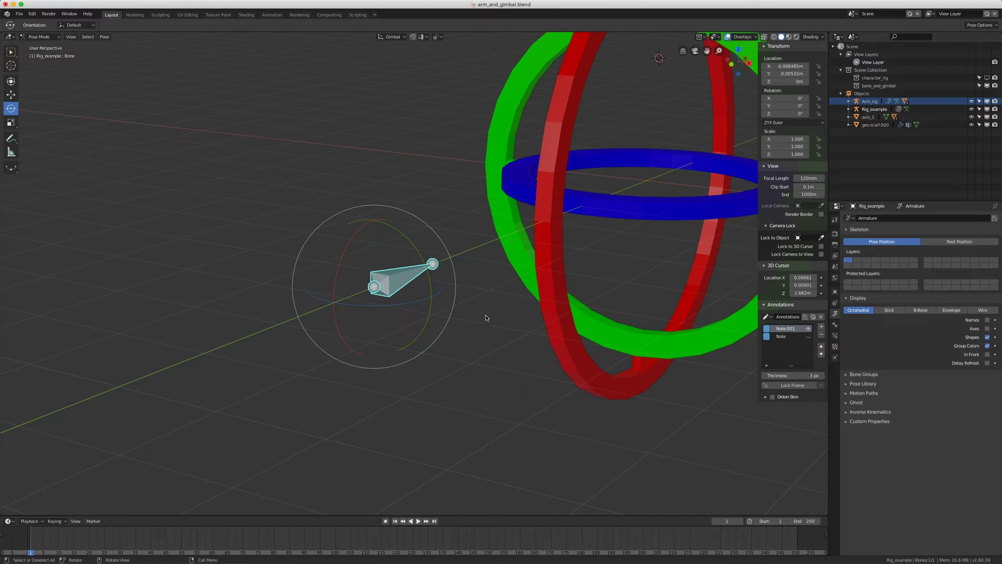
- Leave Pose Mode for Object Mode and select the green gimbal ring
left_click(792, 122)
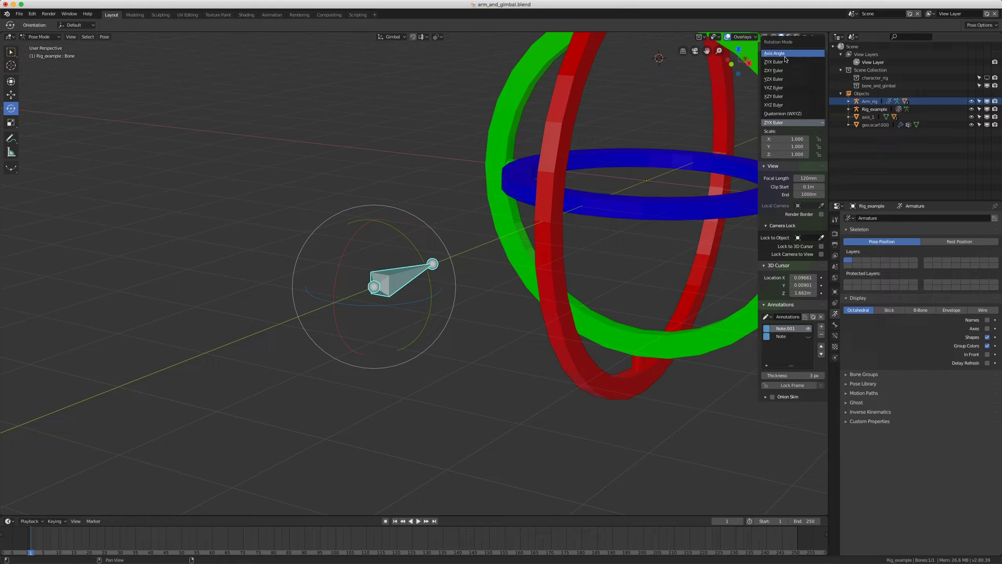
scroll(539, 289, "down", 4)
scroll(539, 289, "up", 3)
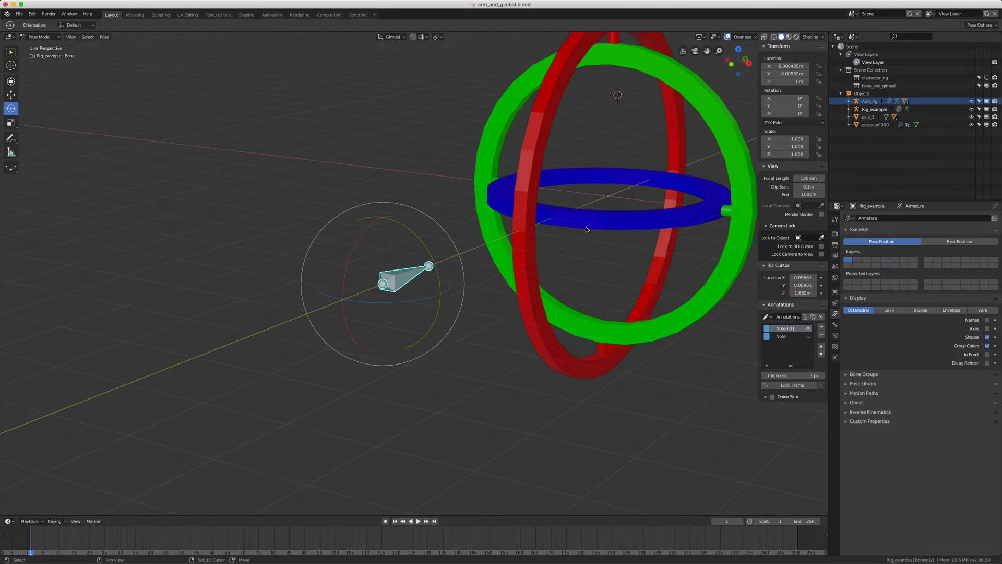
middle_click_drag(586, 228, 524, 299, "shift")
left_click(638, 173)
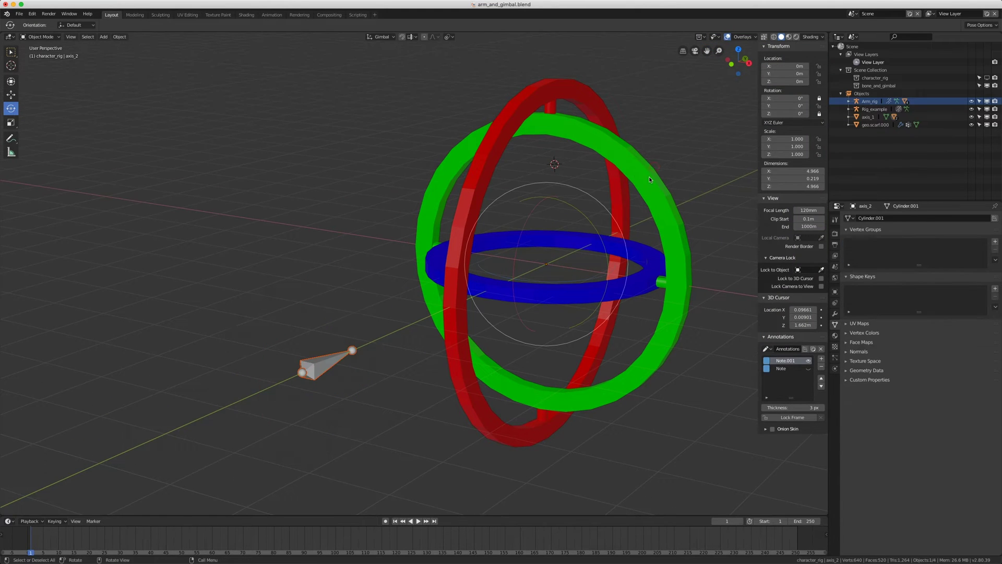
right_click(648, 178)
- Test-rotate the blue ring, then the green ring by 25.4° about Y, clearing the rotation of each
left_click(630, 297)
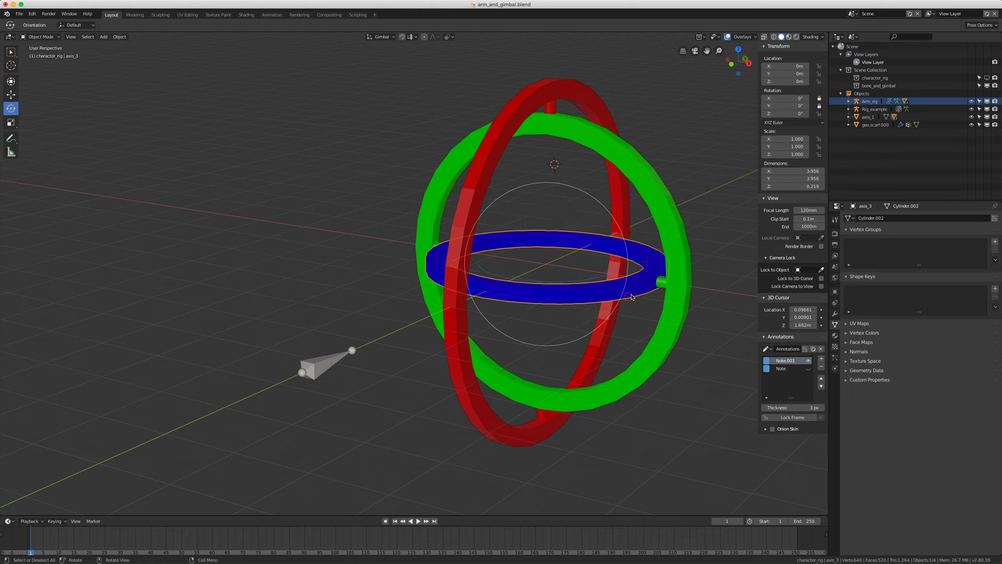
mouse_move(602, 282)
left_mouse_down()
mouse_move(710, 261)
mouse_move(650, 284)
left_mouse_up()
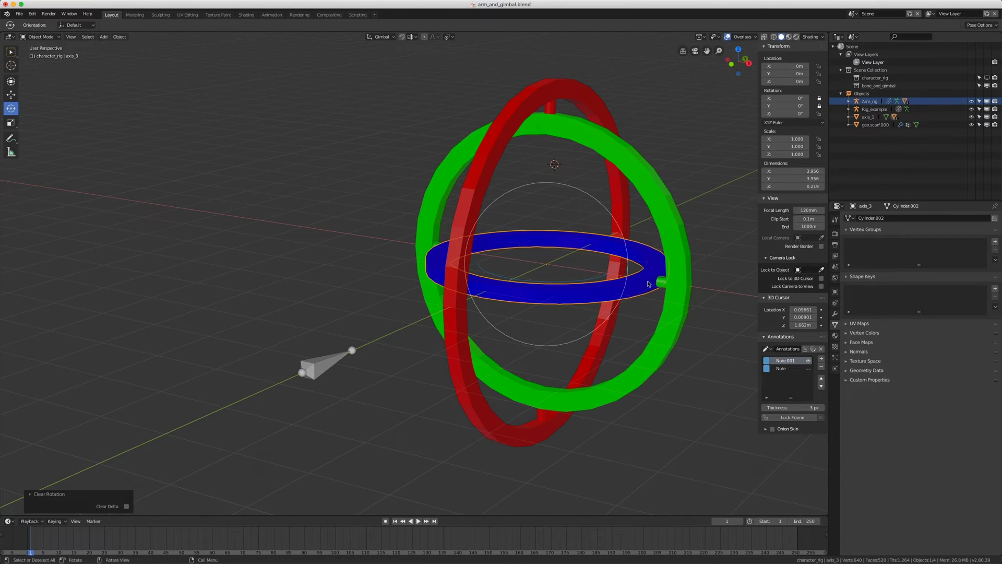
left_click(661, 219)
mouse_move(597, 233)
left_mouse_down()
mouse_move(604, 280)
mouse_move(604, 228)
mouse_move(616, 290)
mouse_move(622, 261)
left_mouse_up()
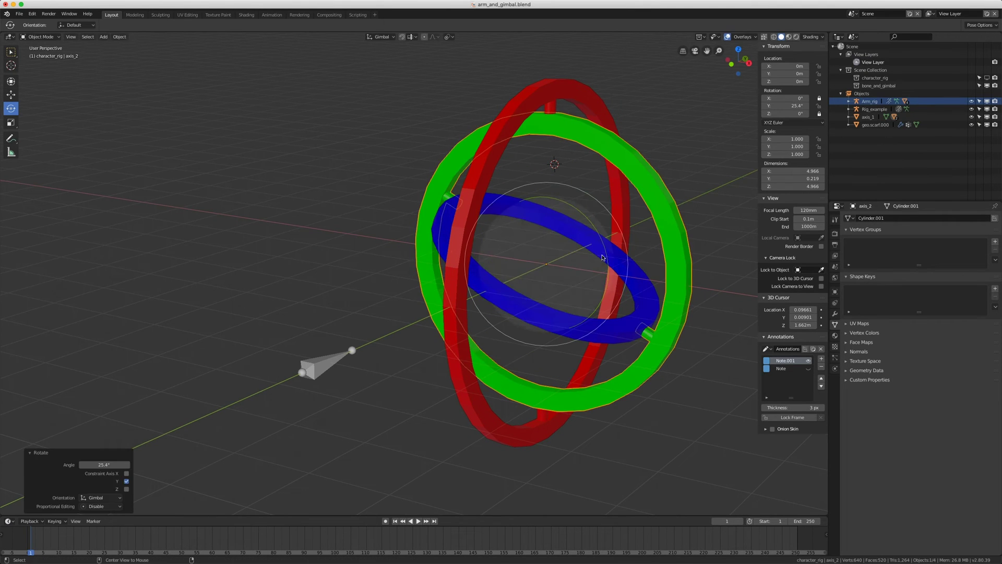
key("alt+r")
- Rotate the red ring to about 98.3° on X and the green ring to about 86.6° on Y
left_click(562, 82)
left_click_drag(544, 199, 586, 280)
left_click(674, 238)
- Select the blue and red rings in turn to compare their rotation axes
left_click(573, 158)
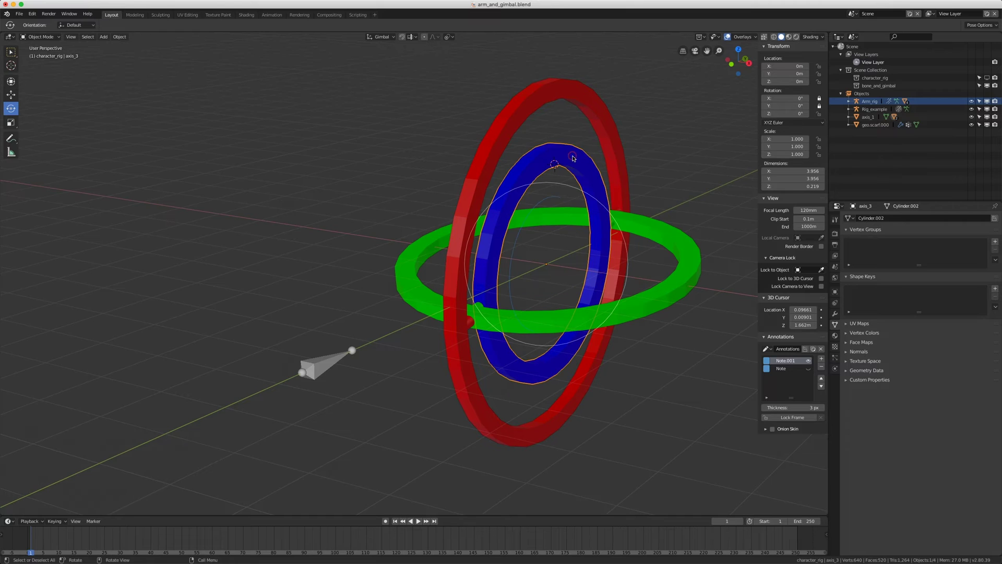
left_click(591, 96)
left_click(572, 161)
left_click(589, 112)
left_click(571, 161)
left_click(595, 124)
- Draw an annotation stroke beside the red ring, undo it and clear the red ring's rotation
key("d")
left_click_drag(567, 79, 594, 84)
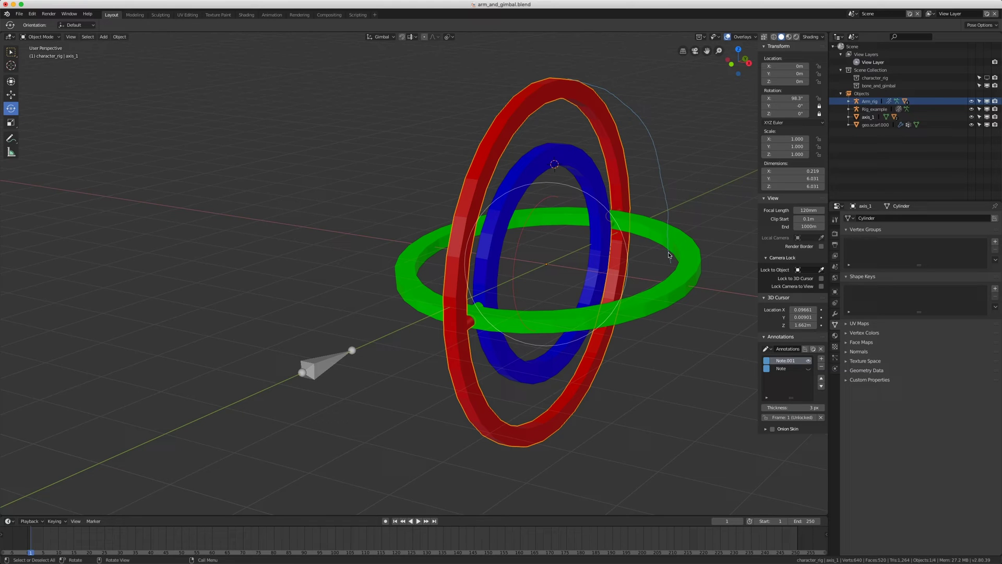
key("ctrl+z")
key("alt+r")
- Examine the available Euler rotation orders for the red ring and compare the aligned rings by selecting them
left_click(580, 173)
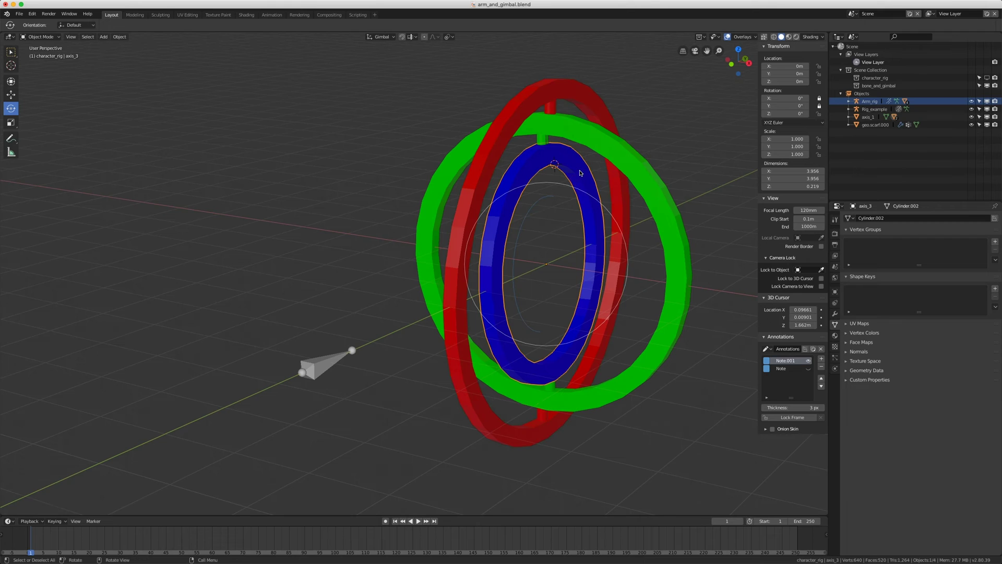
left_click(600, 120)
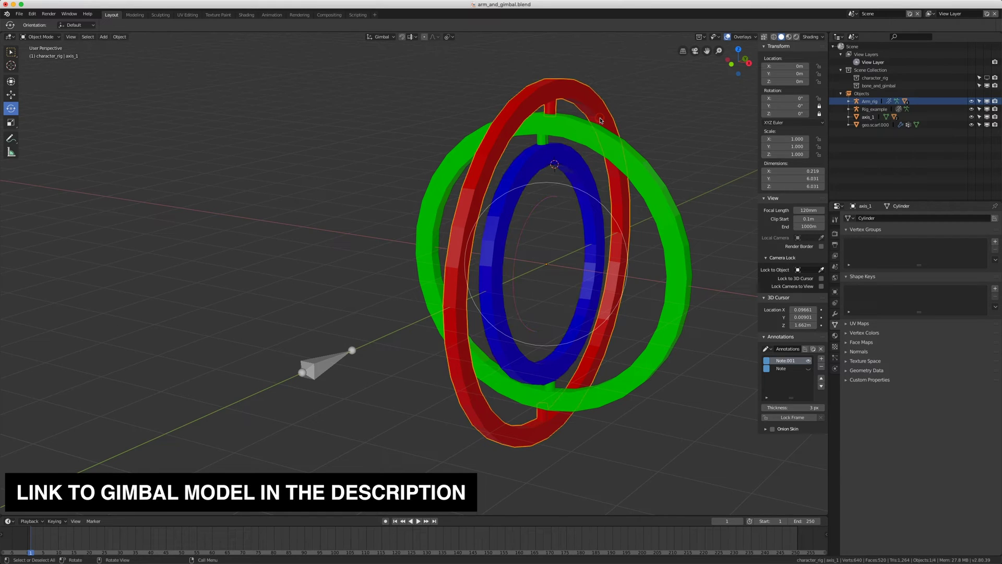
left_click(793, 123)
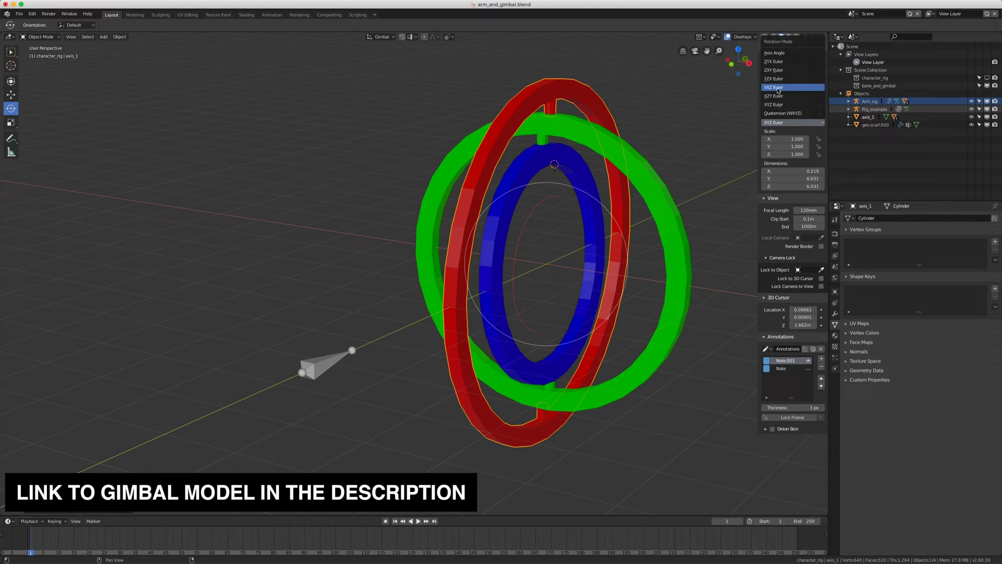
left_click(609, 133)
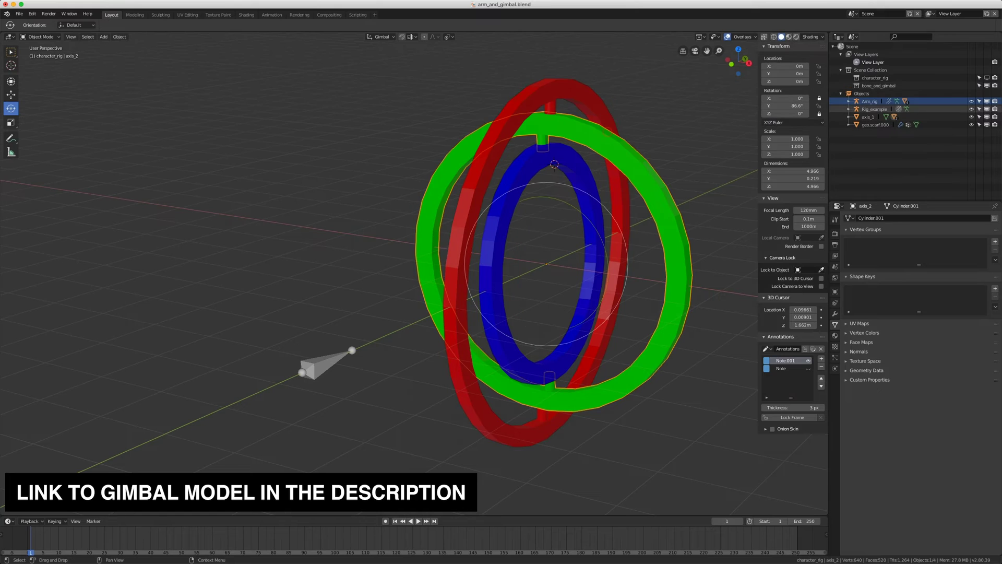
- Hide the bone_and_gimbal collection, show the character_rig collection and select the character's jacket
left_click(987, 86)
left_click(987, 77)
left_click(564, 191)
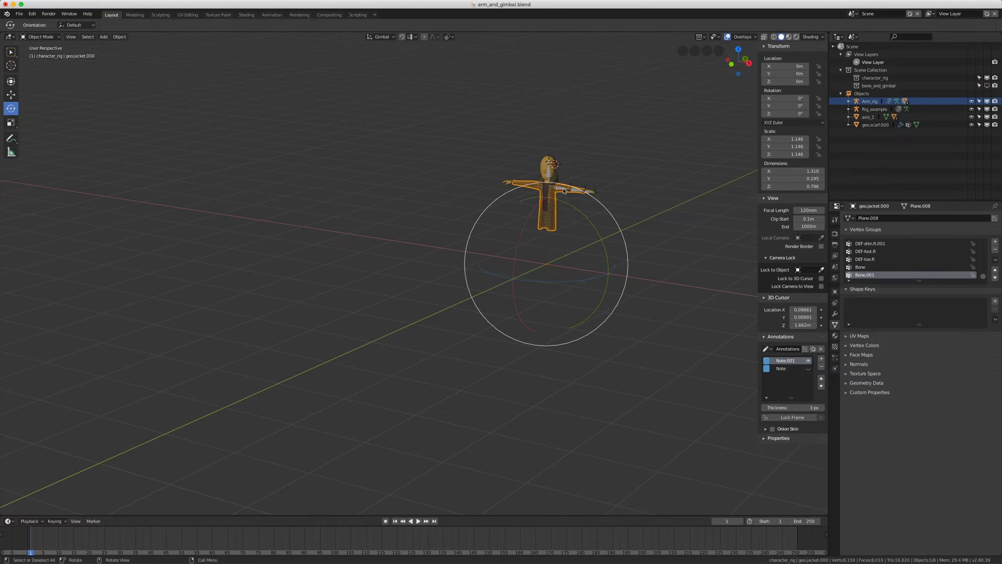
right_click(564, 191)
scroll(582, 198, "up", 1)
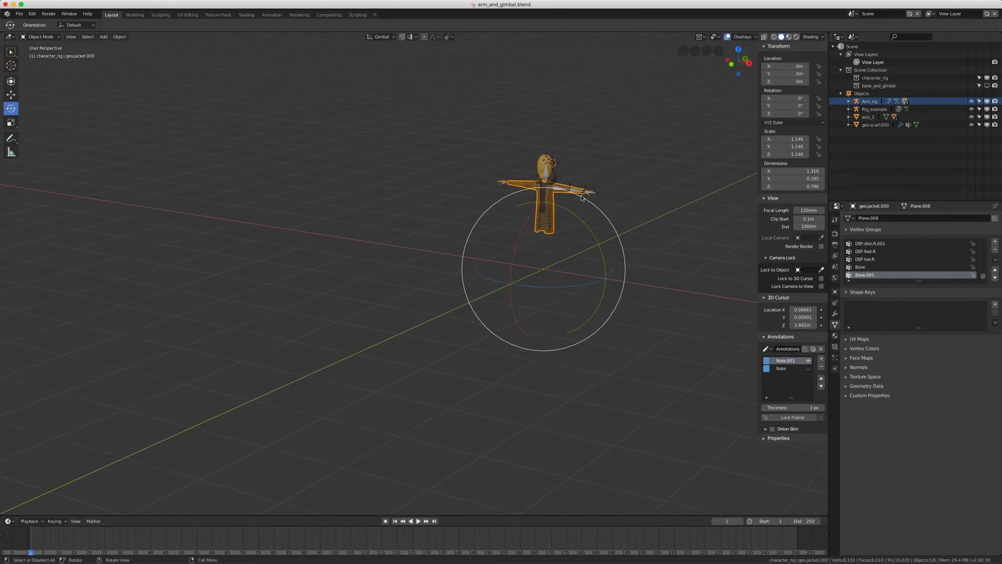
- Frame the character, select the Arm_rig armature and switch it to Pose Mode
key("KP_Decimal")
left_click(454, 207)
scroll(510, 216, "up", 5)
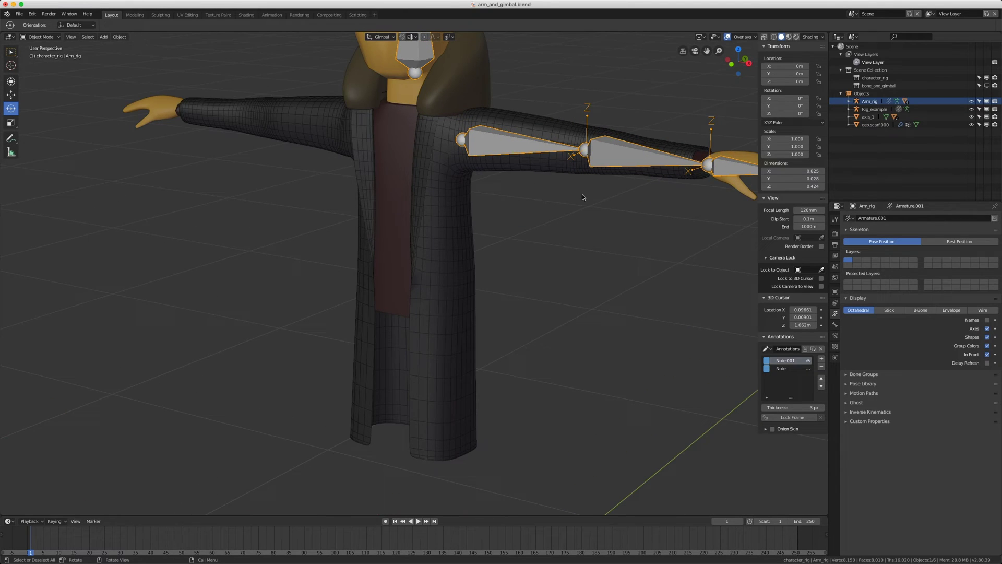
key("ctrl+Tab")
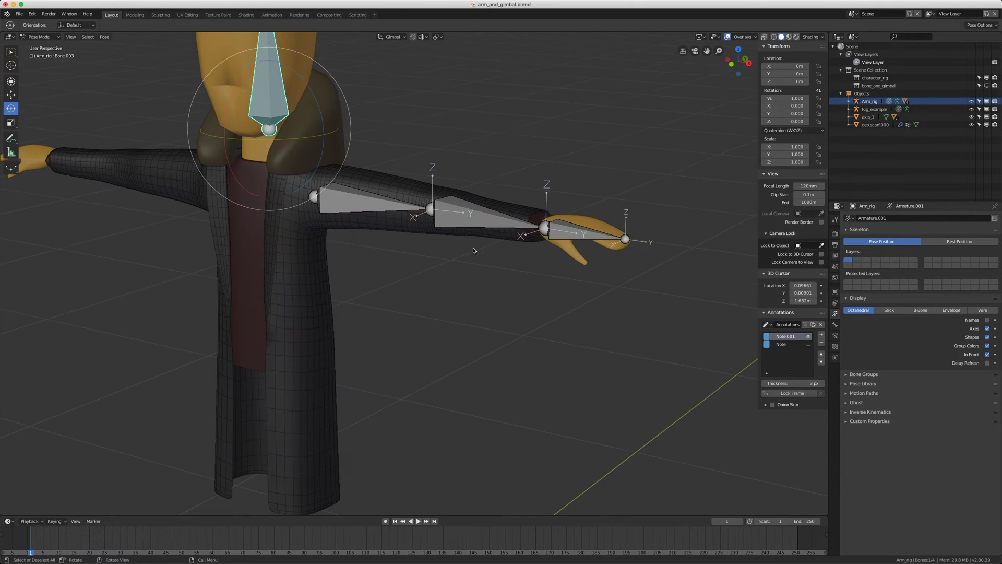
- Select the upper arm bone of the character's arm rig
right_click(392, 208)
left_click(454, 213)
left_click(396, 208)
left_click(334, 210)
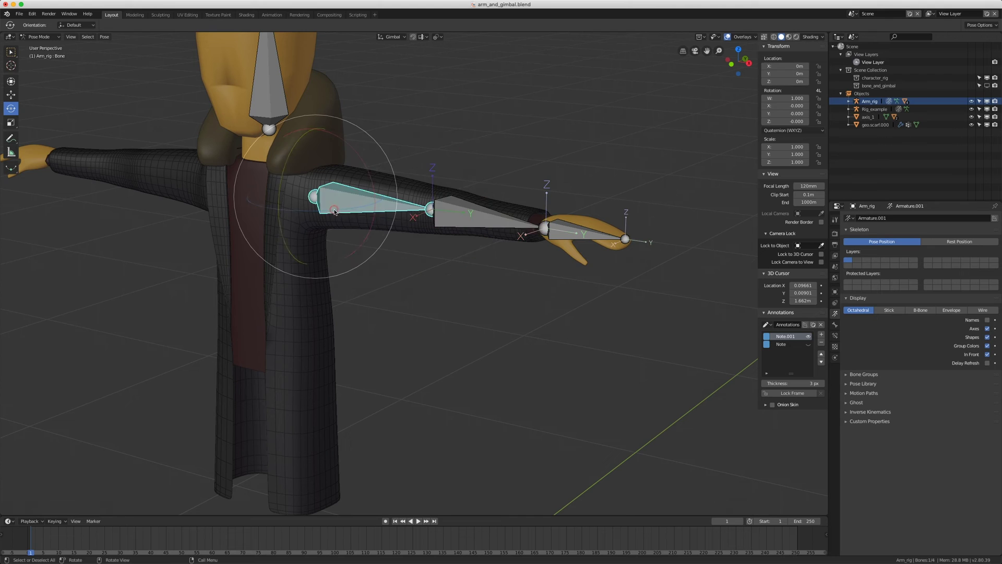
- Compare the local axes of the upper arm, forearm and hand bones by selecting each and toggling the axes display, ending on the forearm
left_click(488, 218)
left_click(610, 239)
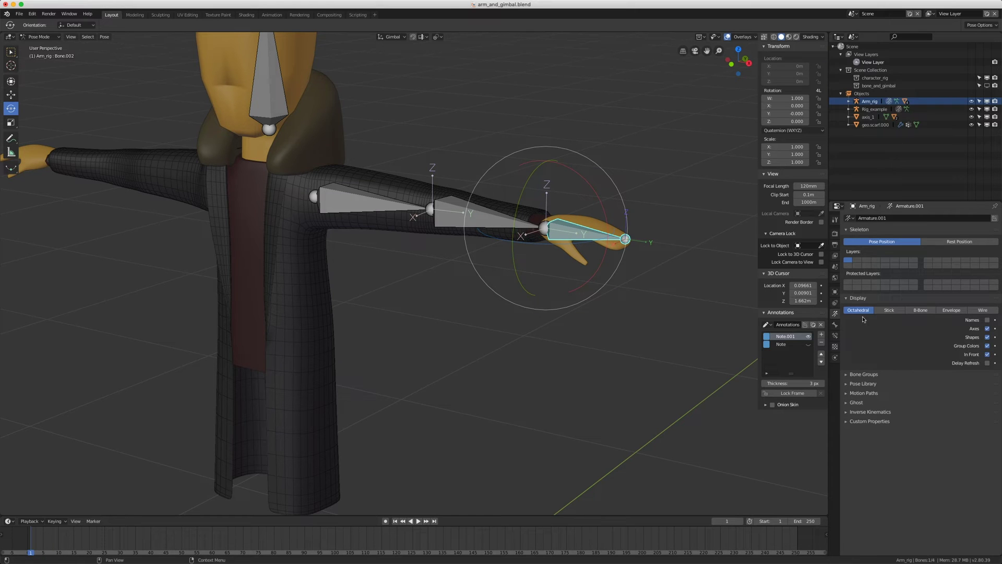
left_click(987, 328)
left_click(988, 329)
left_click(448, 224)
left_click(319, 211)
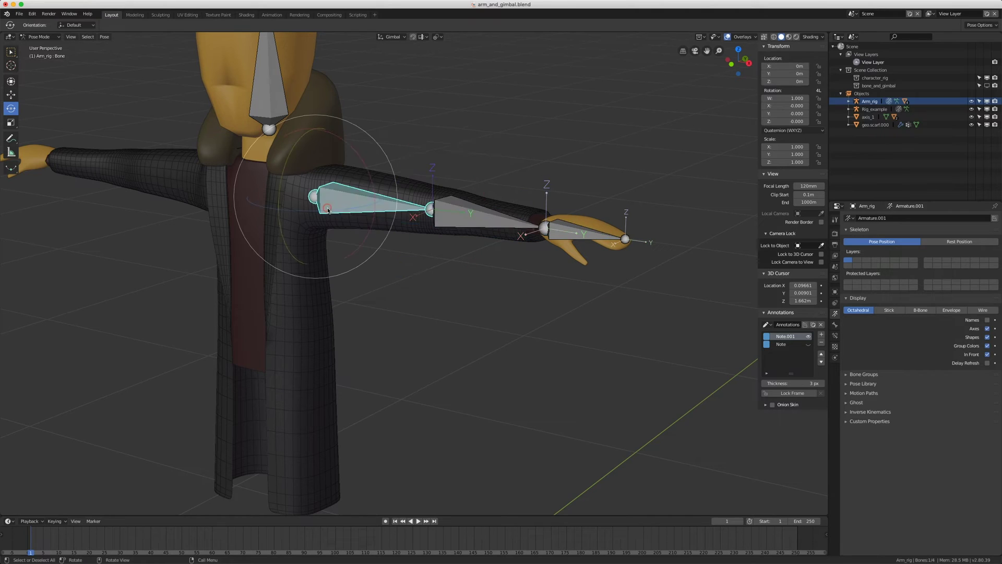
left_click(488, 219)
left_click(588, 230)
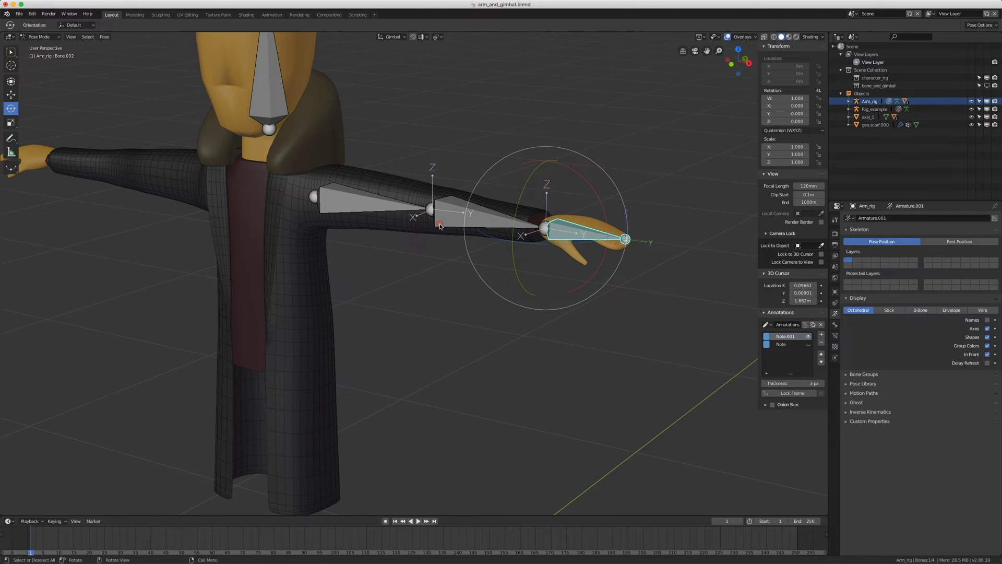
left_click(440, 225)
- Try bending the forearm bone around its Z axis and clear its rotation
left_click_drag(419, 245, 421, 249)
key("alt+r")
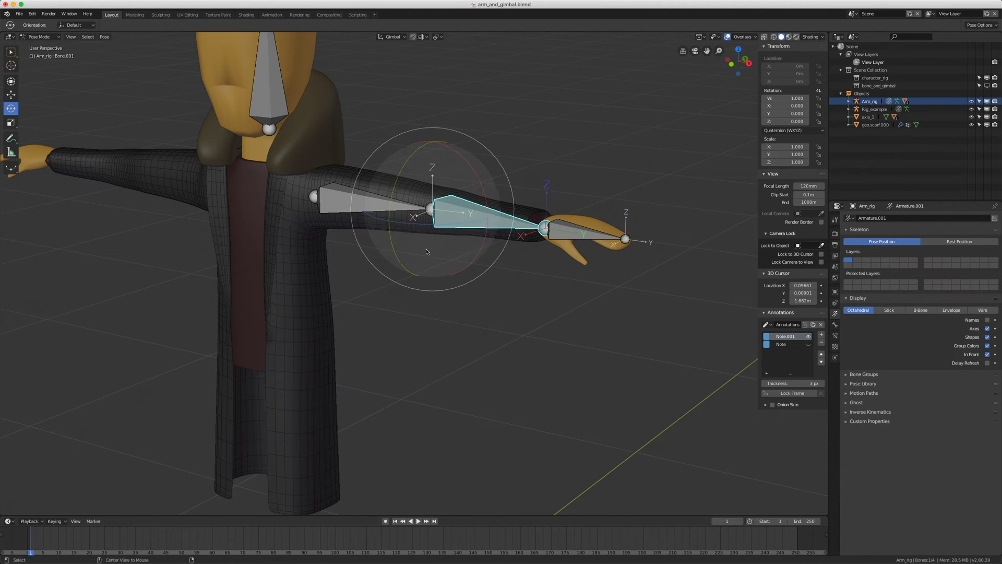
middle_click_drag(465, 245, 463, 251)
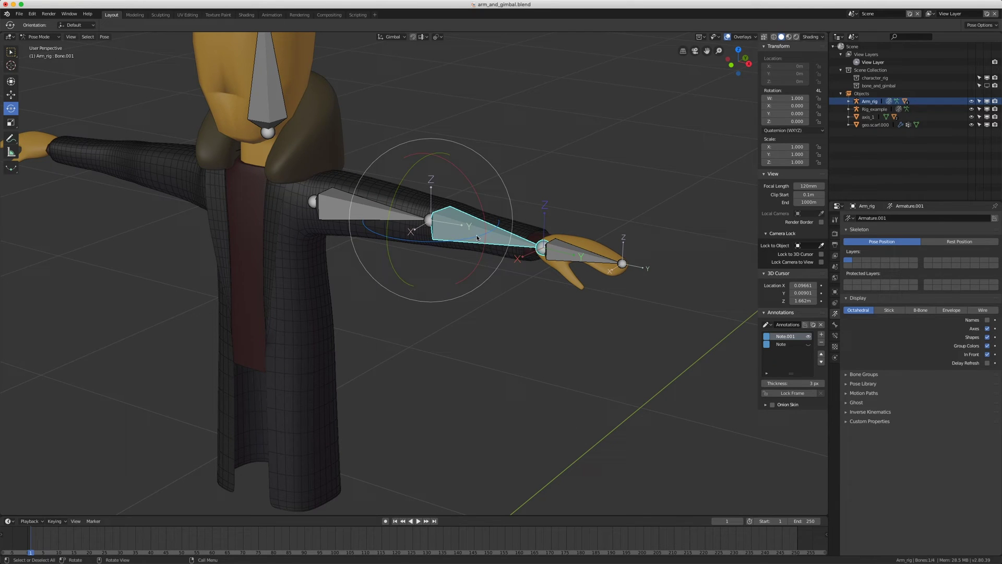
key("r")
key("z")
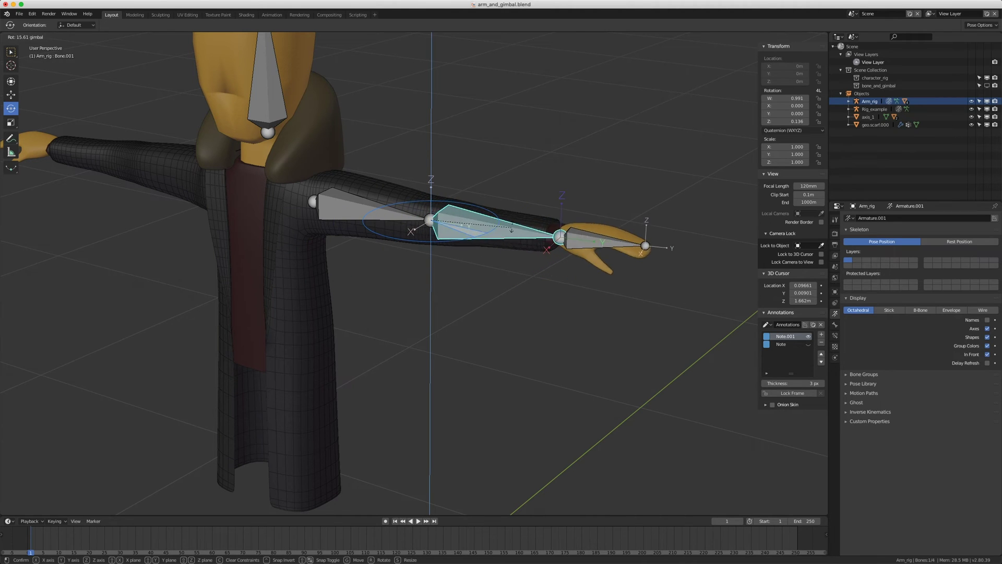
key("Return")
key("alt+r")
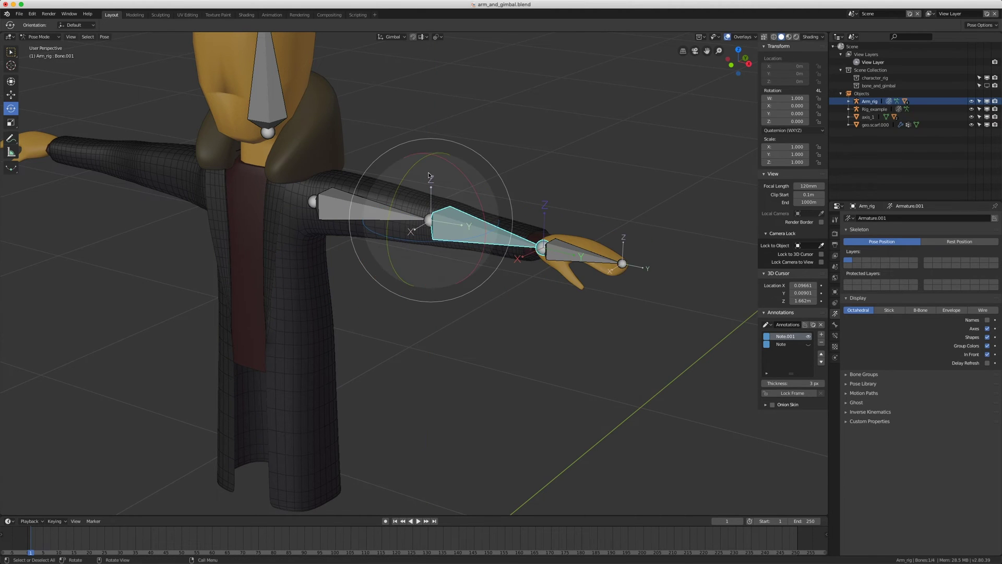
- Try trackball and single-axis rotations on the forearm bone, returning it to its rest rotation
key("r")
key("r")
key("Escape")
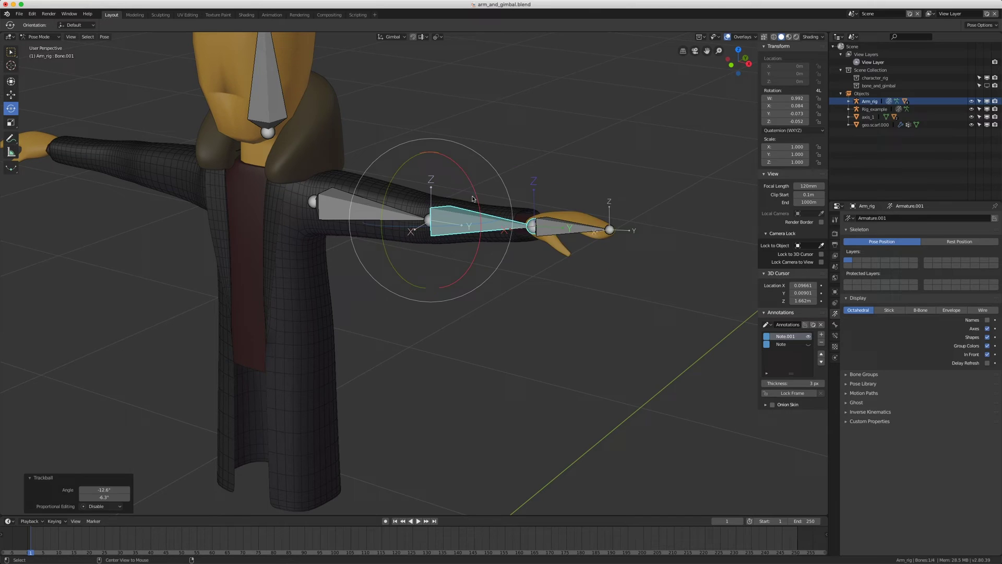
left_click_drag(479, 202, 454, 200)
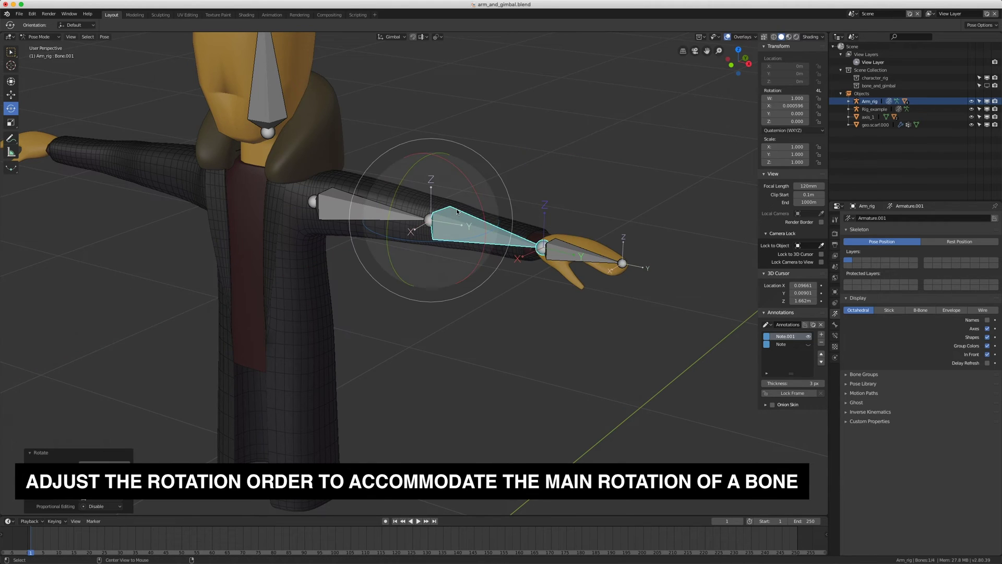
key("ctrl+z")
left_click_drag(424, 158, 488, 194)
right_click(488, 194)
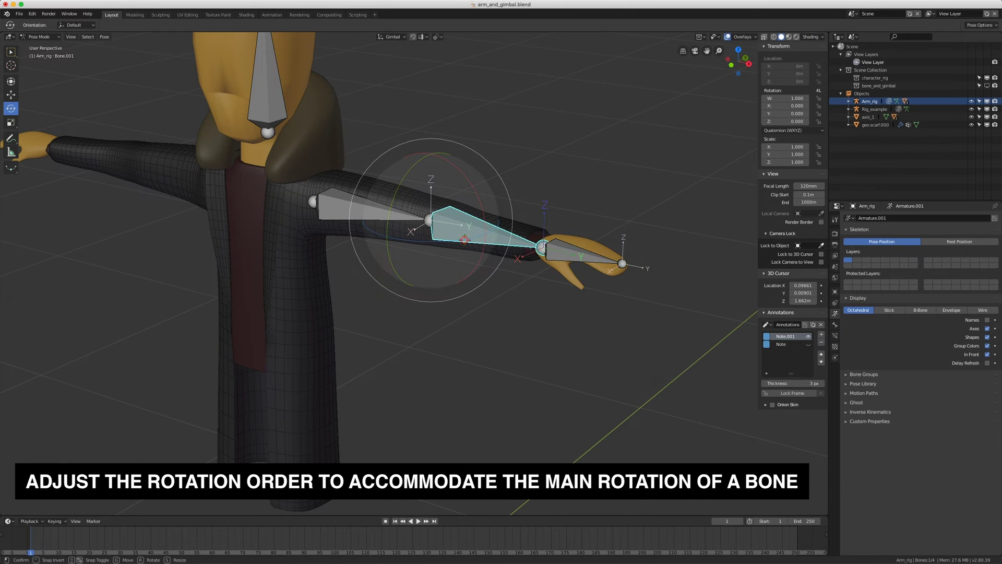
left_click_drag(464, 239, 444, 245)
right_click(440, 249)
key("ctrl+z")
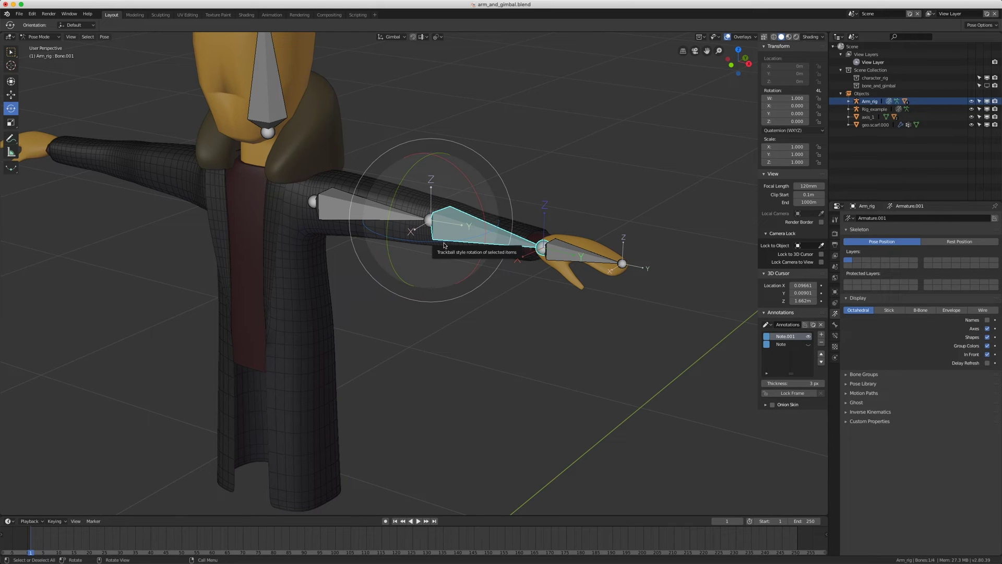
- Set the forearm bone's rotation mode to YXZ Euler
left_click(780, 131)
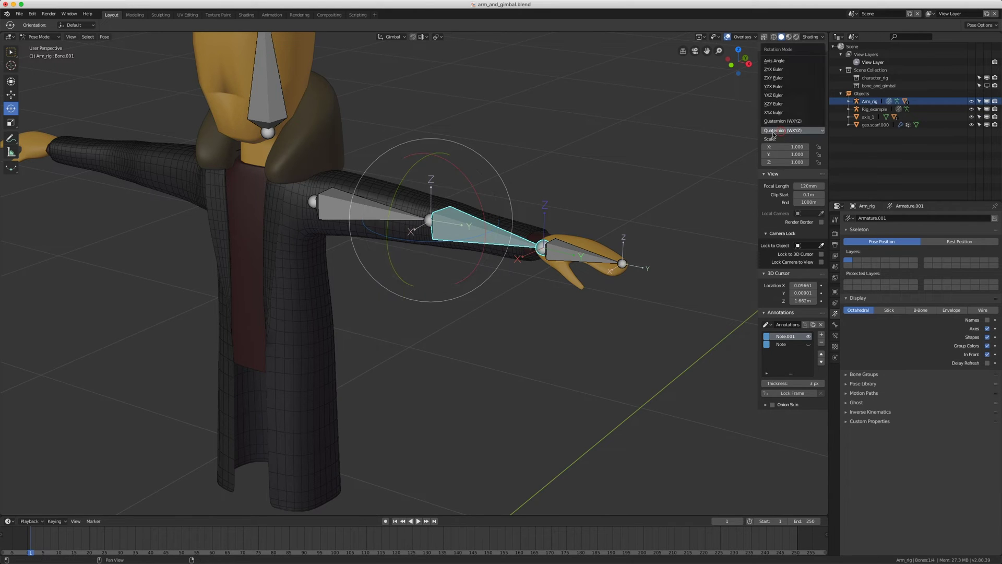
left_click(774, 96)
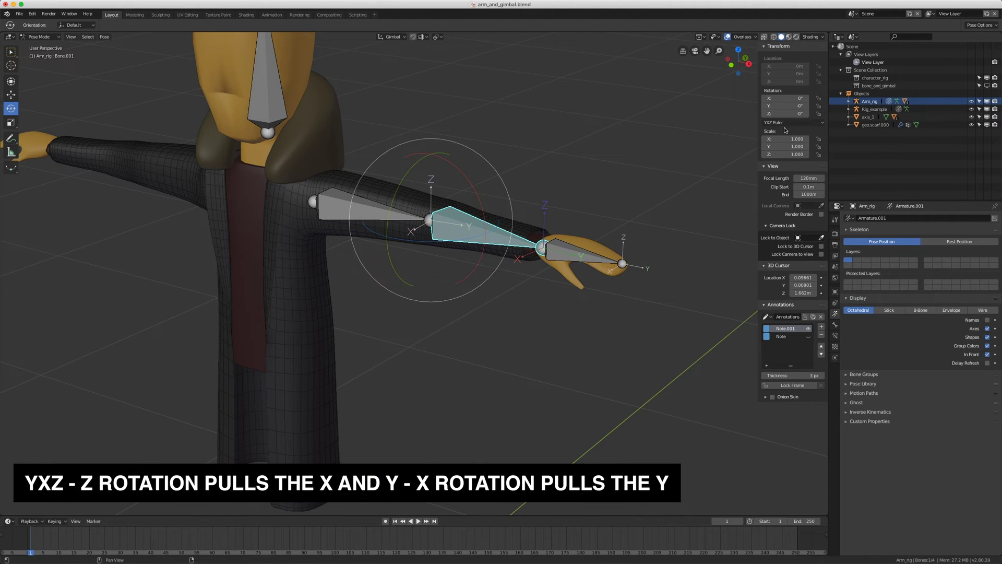
- Test the forearm bone's Z, X and Y rotations in the YXZ order and reset them to 0°
left_click_drag(786, 113, 761, 113)
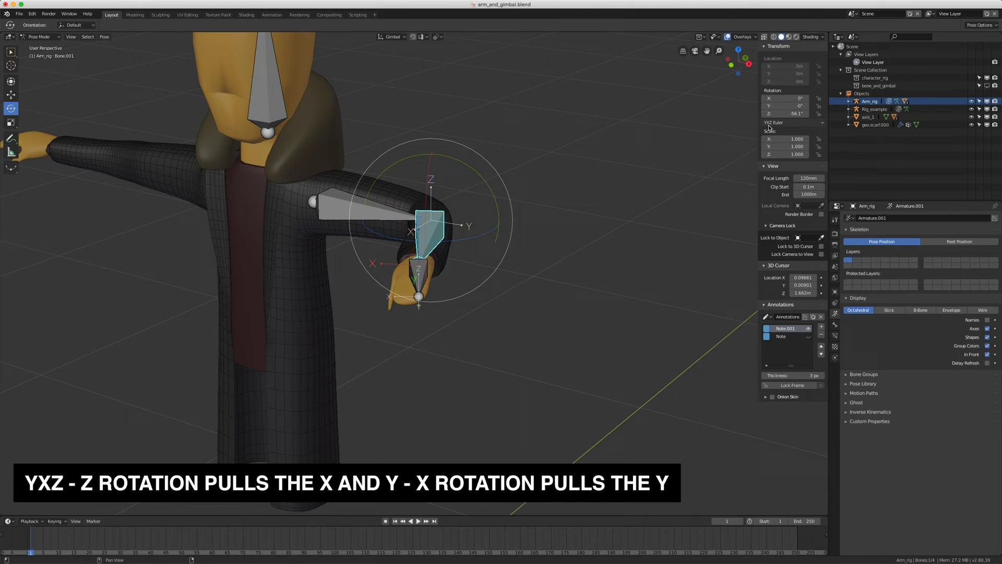
mouse_move(784, 98)
left_mouse_down()
mouse_move(824, 98)
mouse_move(798, 98)
left_mouse_up()
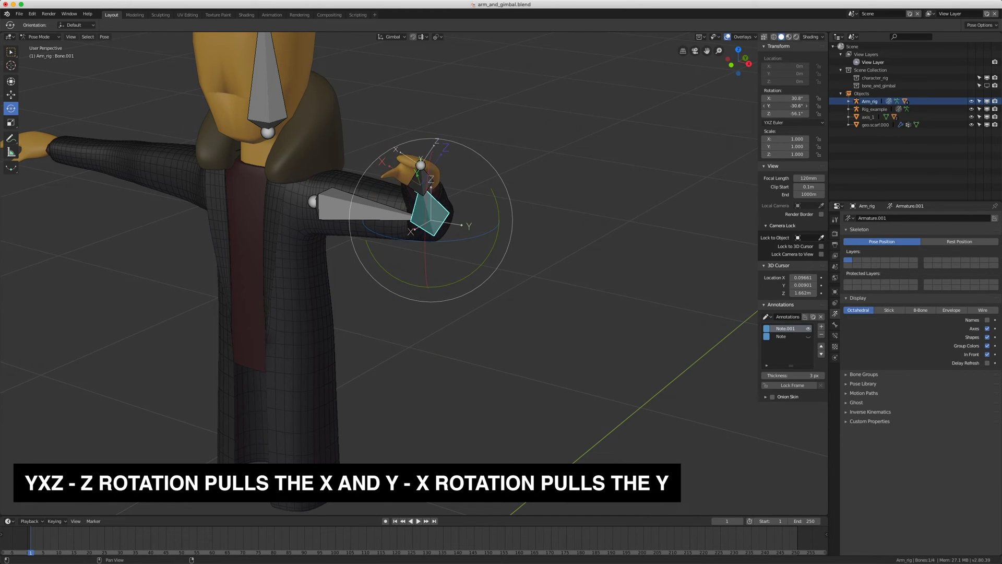
mouse_move(799, 98)
left_mouse_down()
mouse_move(782, 98)
mouse_move(809, 97)
mouse_move(790, 106)
left_mouse_up()
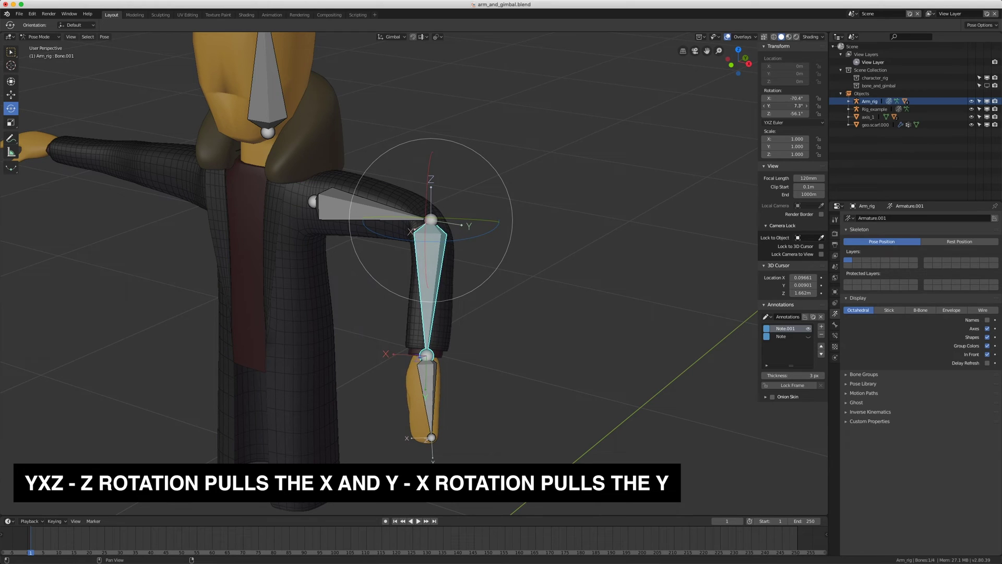
type("0")
key("Return")
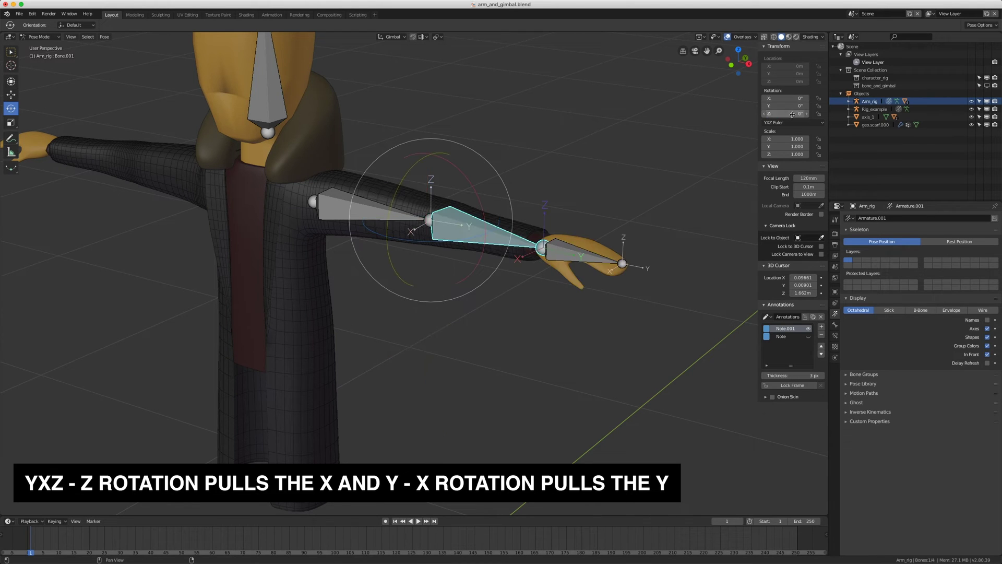
left_click_drag(437, 241, 407, 245)
left_click_drag(464, 165, 409, 162)
key("alt+r")
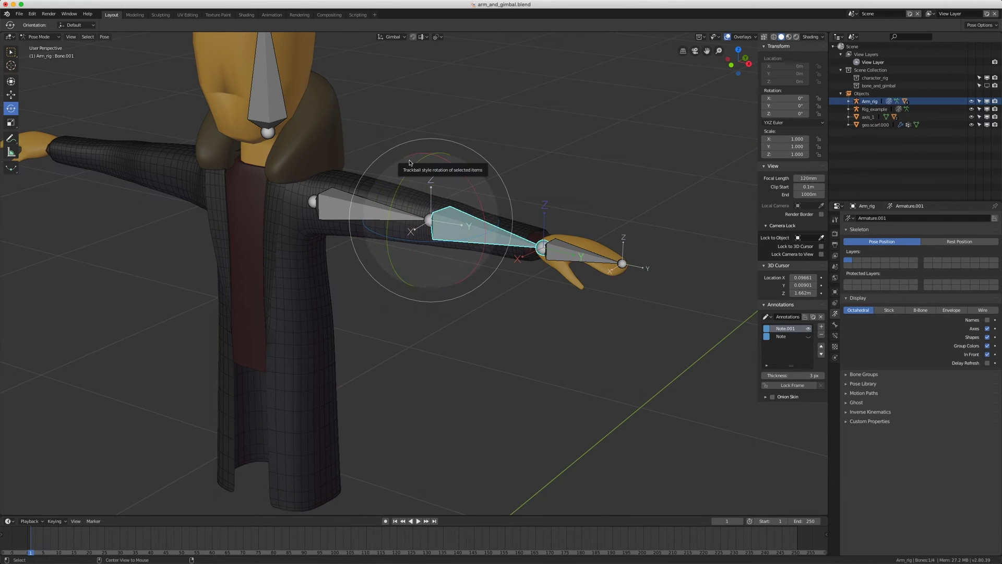
- Select the hand bone and set its rotation mode to ZYX Euler
left_click(586, 256)
middle_click_drag(586, 256, 565, 244)
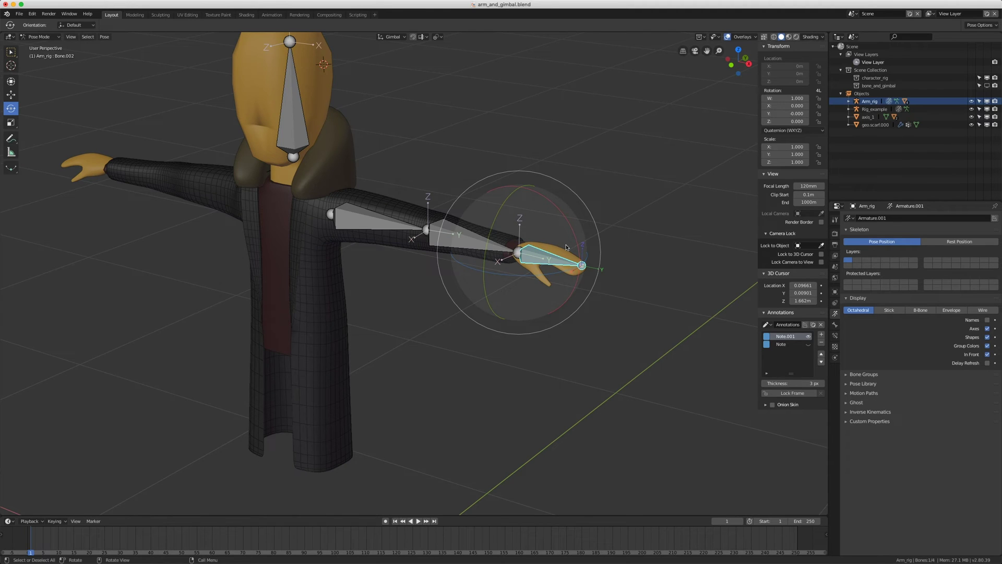
left_click(791, 130)
left_click(784, 72)
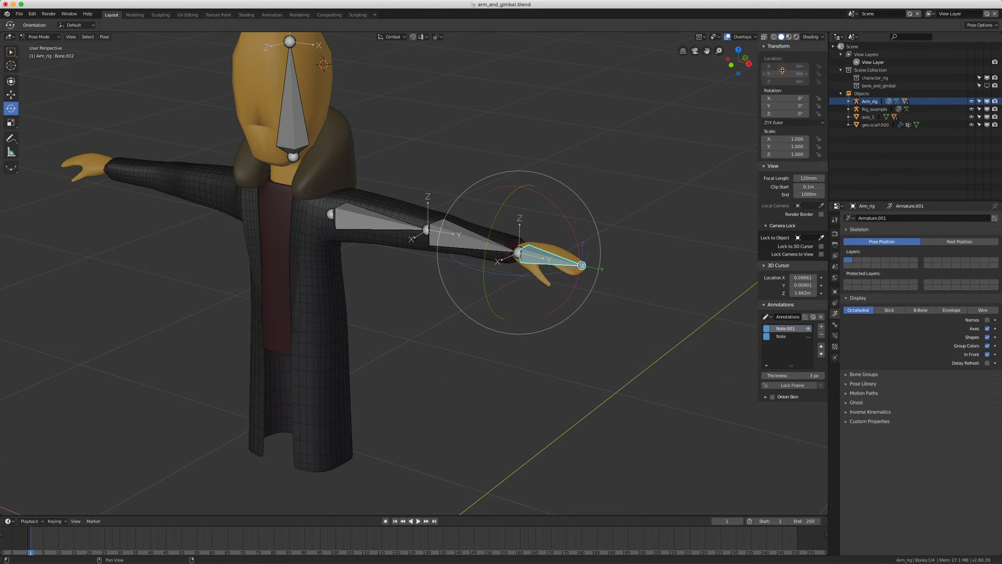
scroll(589, 261, "up", 4)
middle_click_drag(589, 261, 457, 267, "alt")
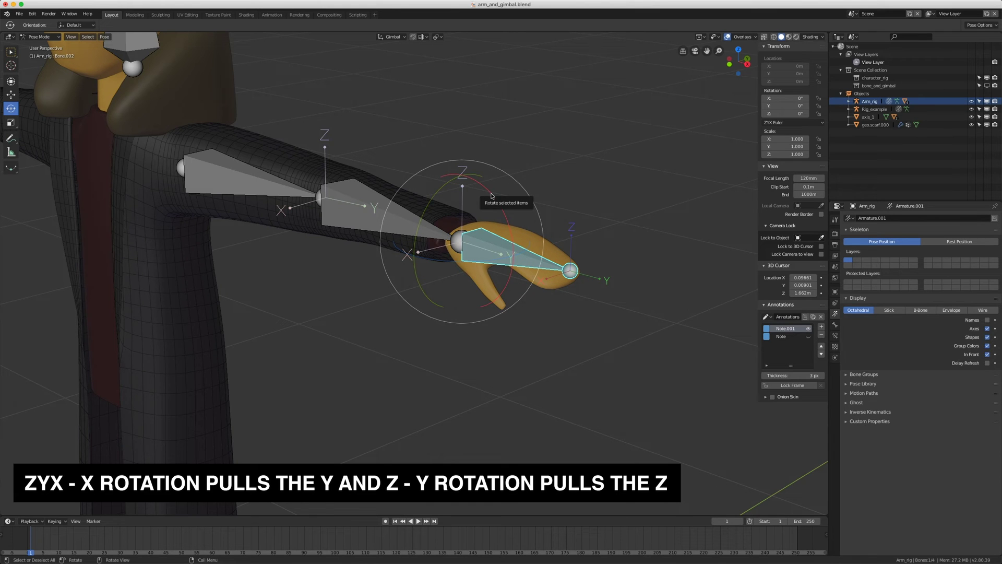
- Test bending the hand bone up and down around its X axis and clear the rotation
left_click_drag(491, 196, 542, 237)
key("alt+r")
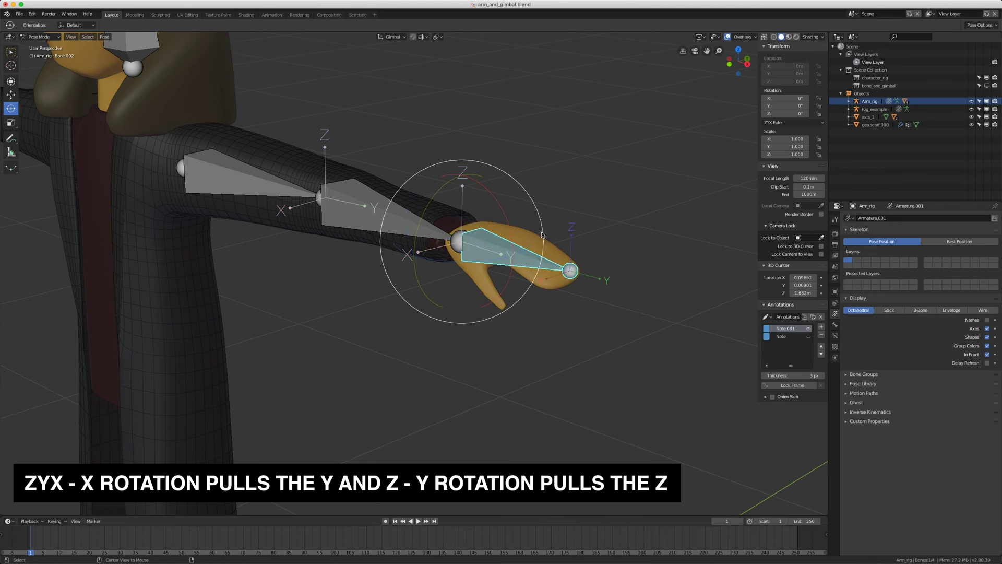
mouse_move(491, 197)
left_mouse_down()
mouse_move(517, 235)
mouse_move(501, 204)
left_mouse_up()
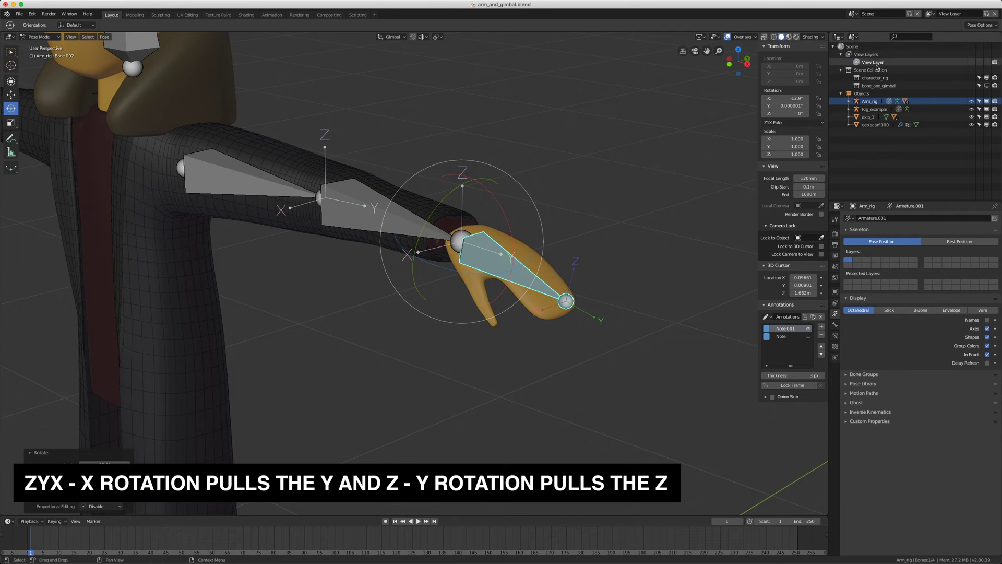
left_click_drag(783, 98, 877, 120)
key("alt+r")
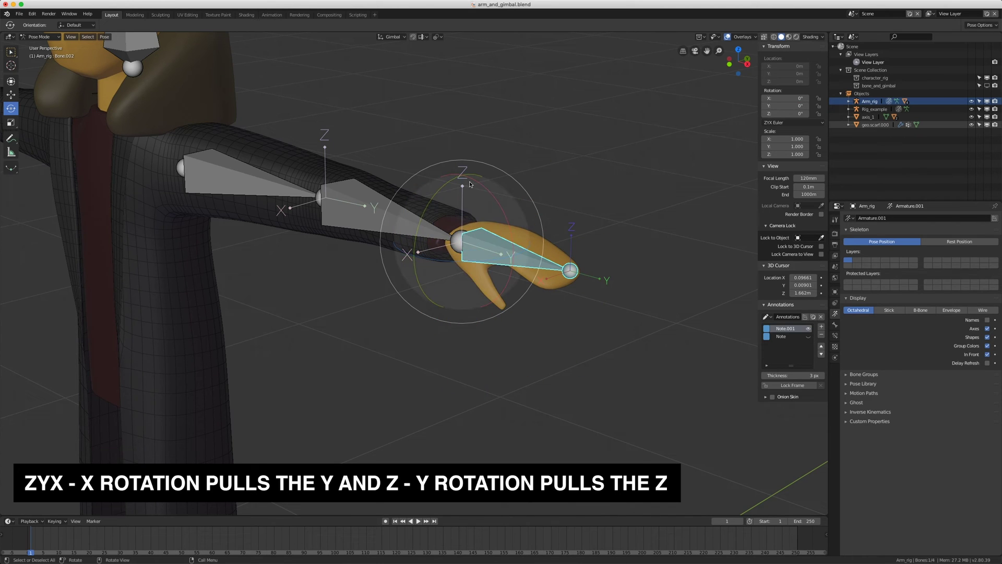
- Try rotating the hand bone about 84° around its Z axis and clear the rotation
key("r")
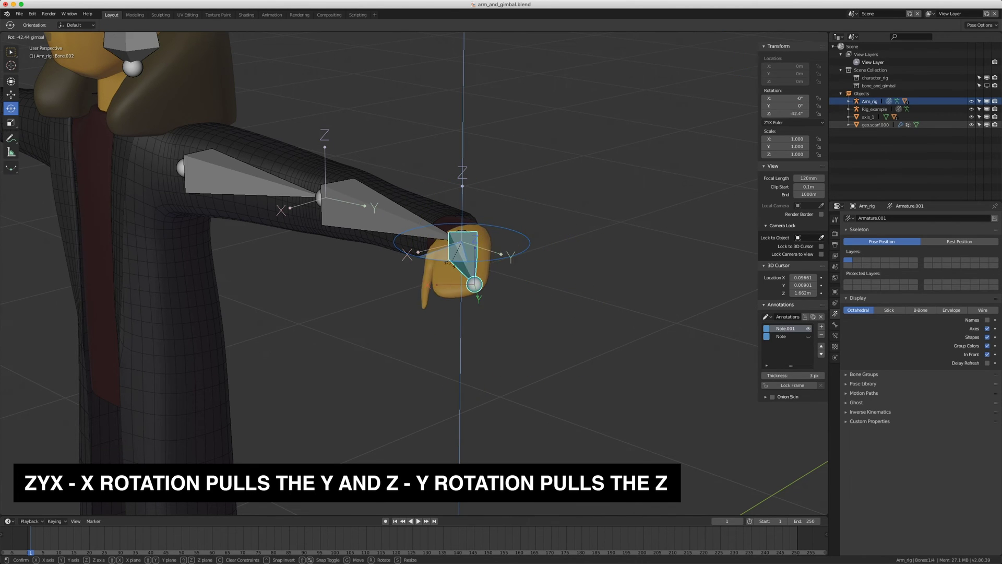
key("z")
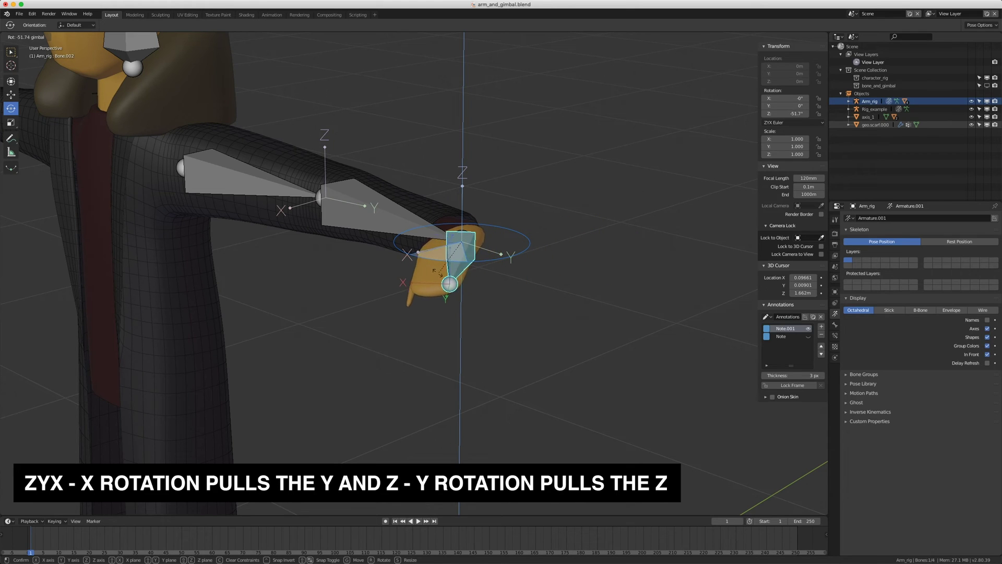
left_click(386, 273)
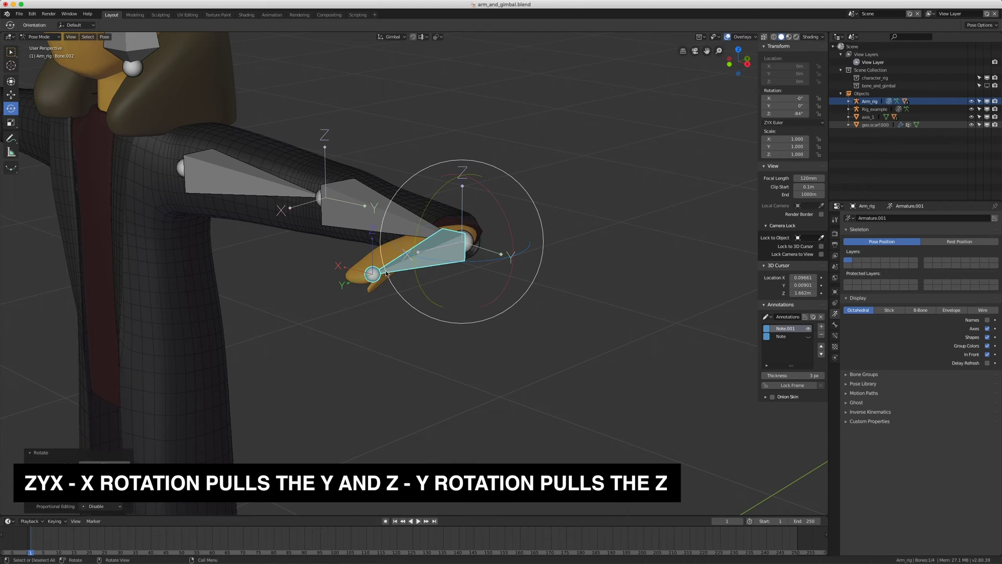
key("alt+r")
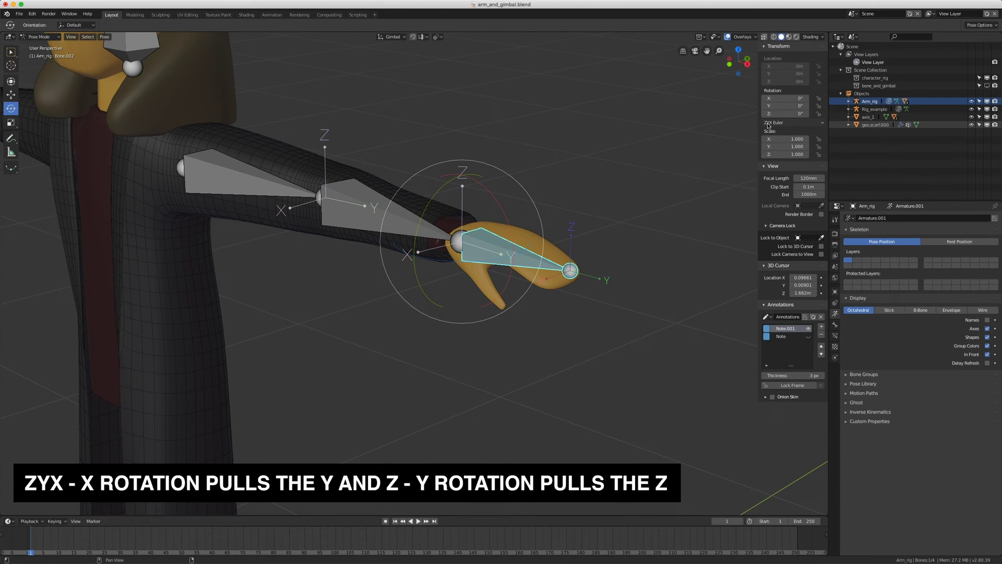
- Test twisting the hand bone around its Y axis together with its other rotations, and clear them
left_click_drag(450, 184, 524, 185)
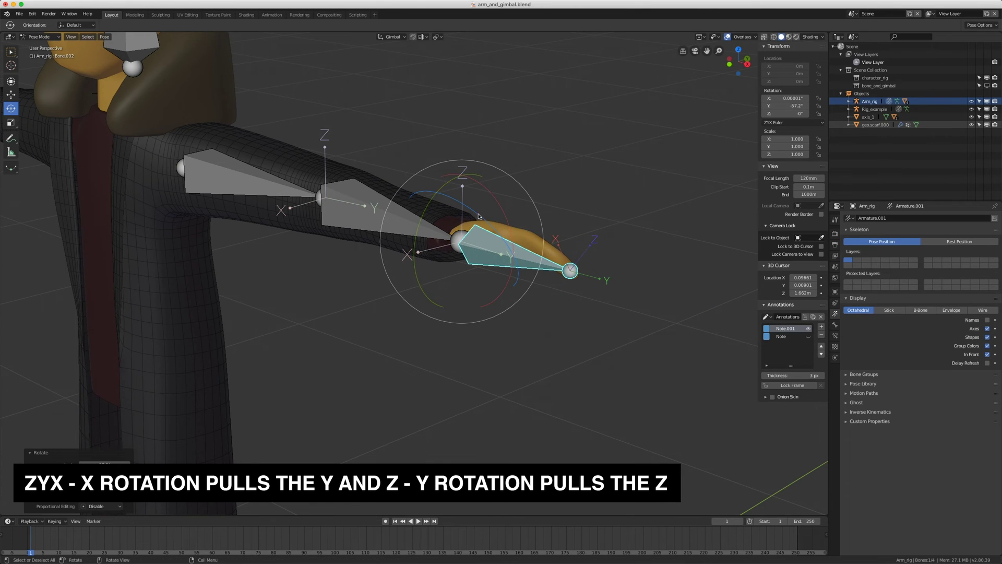
mouse_move(479, 215)
left_mouse_down()
mouse_move(487, 224)
mouse_move(497, 208)
mouse_move(471, 233)
left_mouse_up()
key("alt+r")
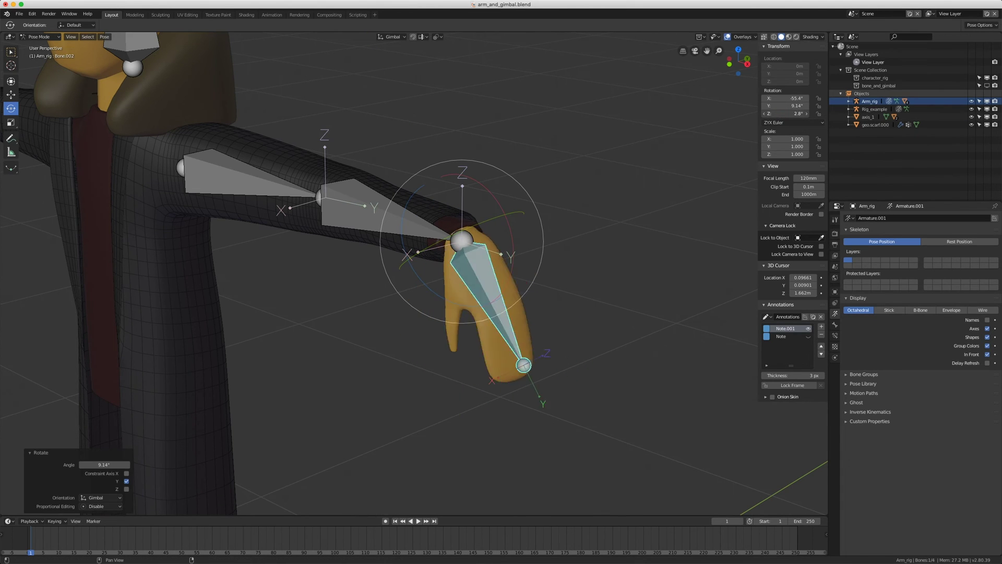
key("alt+r")
- Select the upper arm bone and set its rotation mode to YZX Euler
middle_click_drag(349, 214, 451, 221, "shift")
middle_click_drag(450, 221, 472, 212)
left_click(484, 191)
scroll(484, 191, "down", 1)
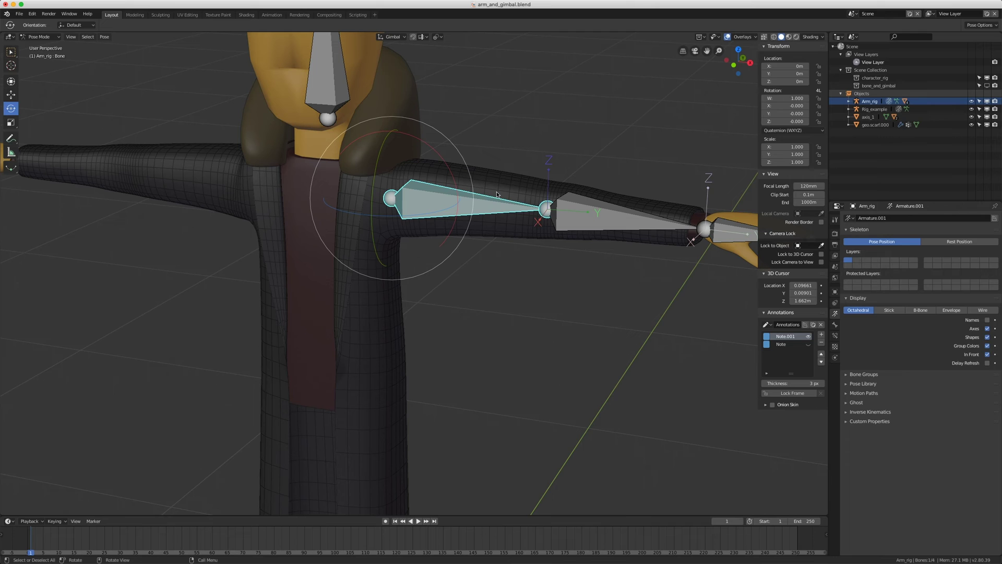
left_click(788, 130)
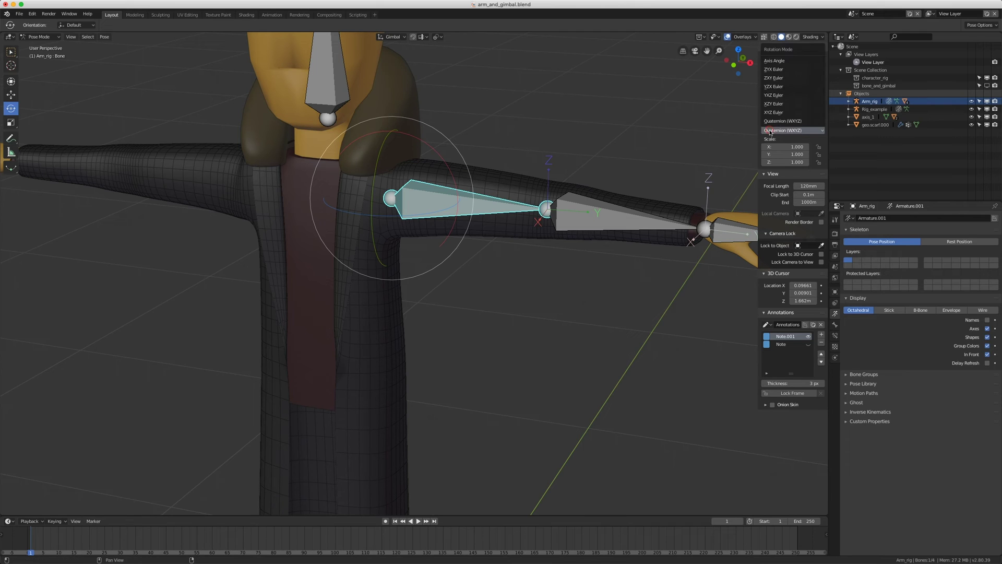
left_click(788, 130)
left_click(788, 130)
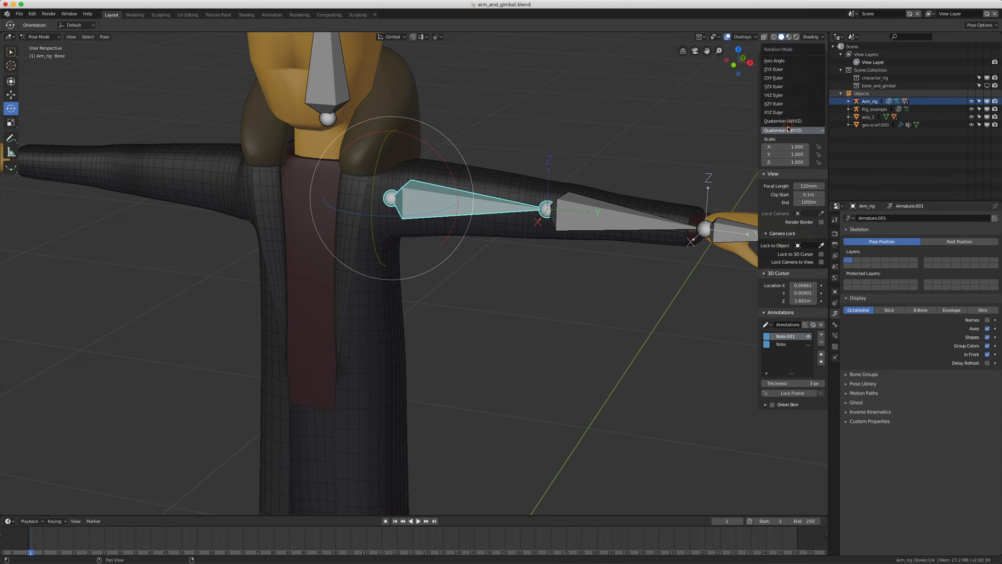
left_click(778, 87)
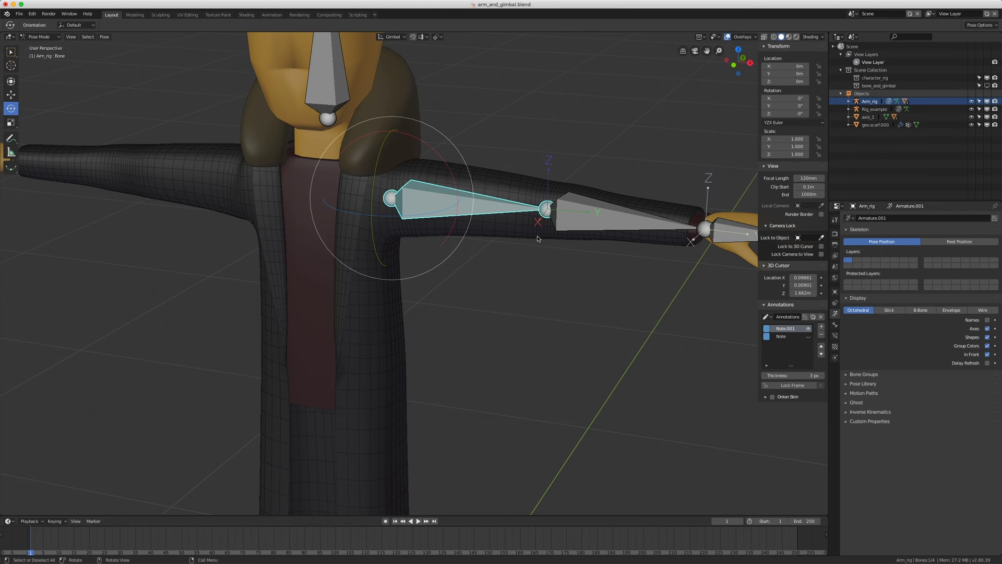
scroll(461, 221, "down", 2)
middle_click_drag(461, 223, 429, 226)
scroll(438, 228, "up", 2)
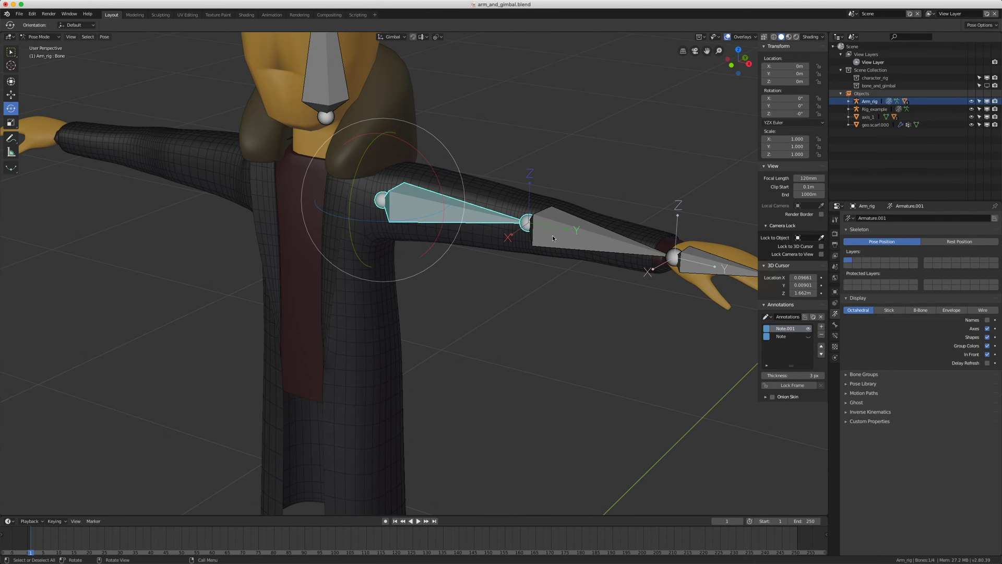
- Test lowering the upper arm bone about 72° around its X axis and freely adjusting its rotation, and clear the rotation
scroll(575, 227, "down", 4)
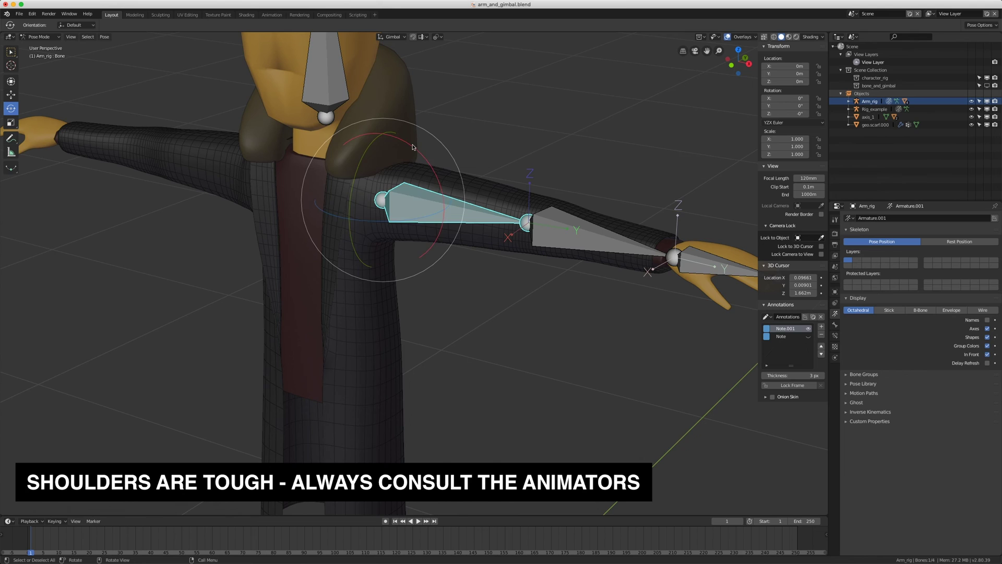
scroll(452, 235, "down", 3)
middle_click_drag(452, 235, 513, 248)
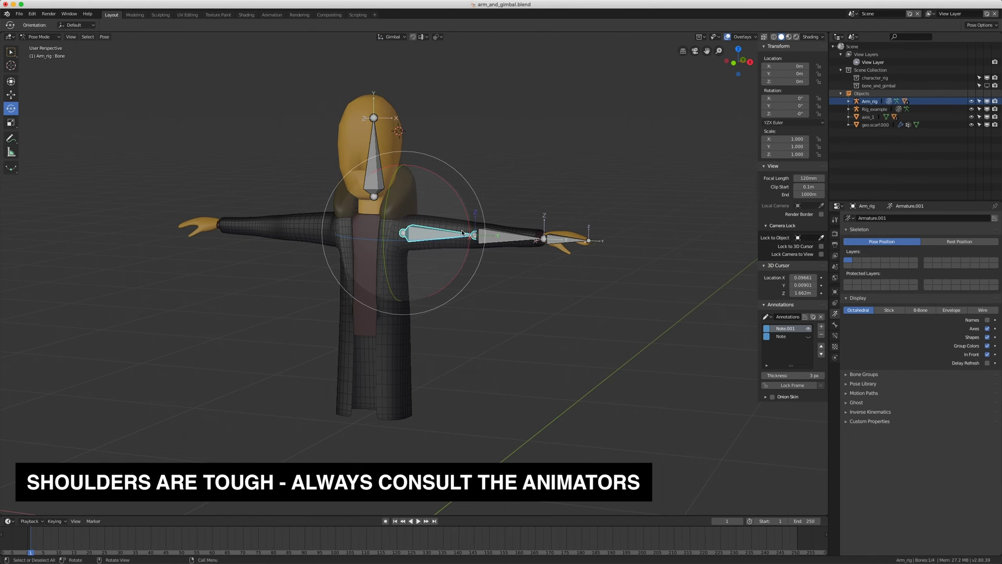
scroll(475, 219, "up", 2)
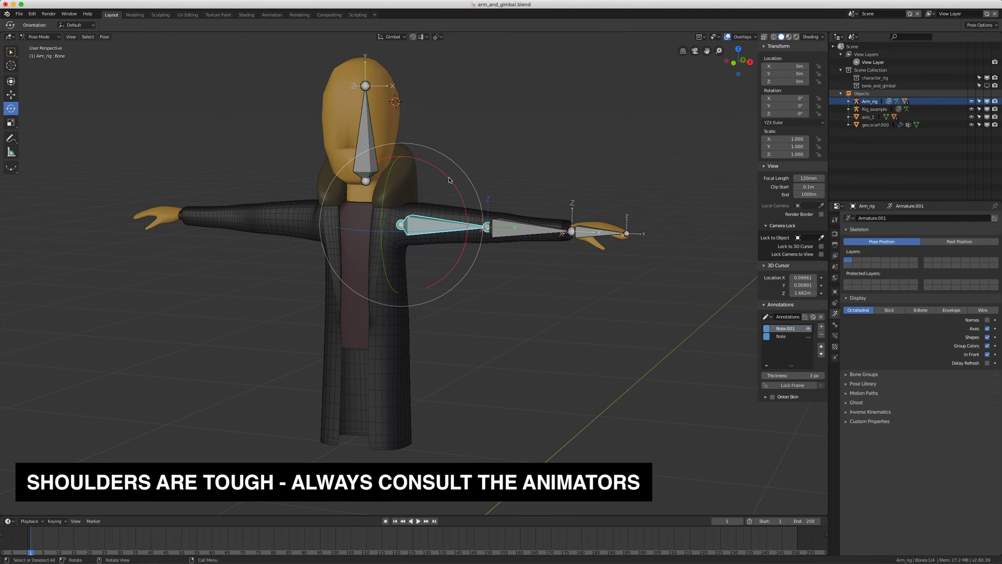
left_click_drag(448, 179, 430, 400)
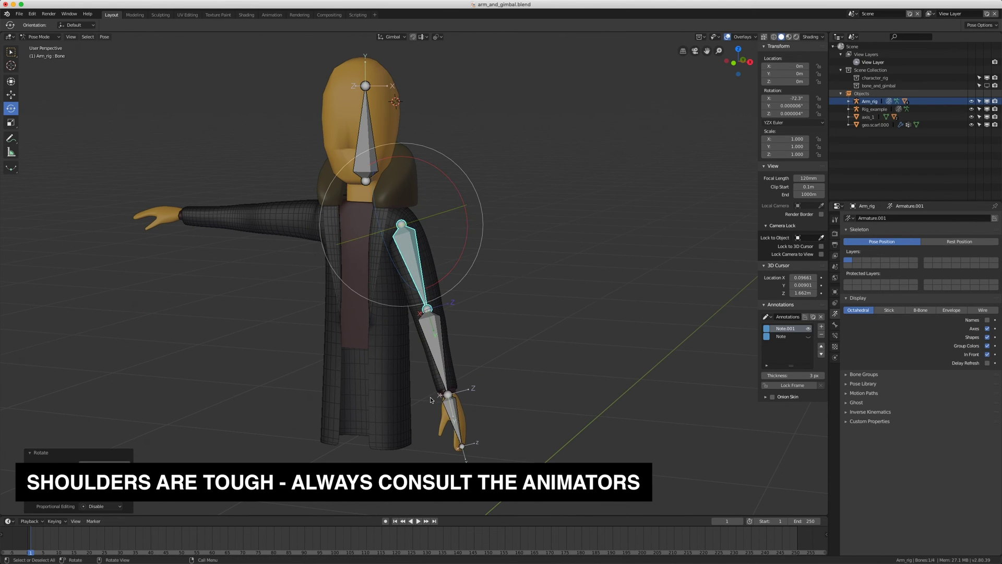
left_click_drag(443, 172, 437, 167)
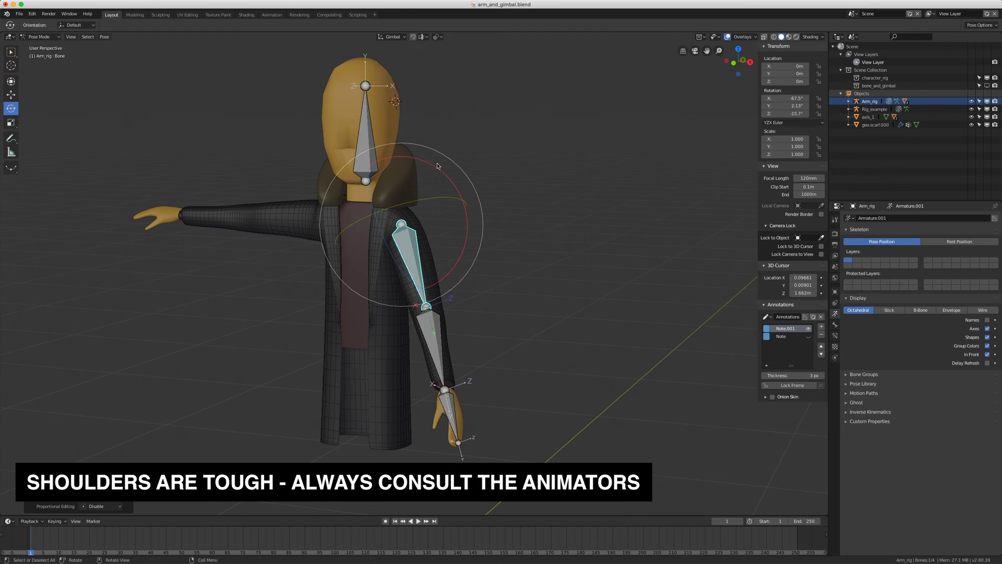
key("alt+r")
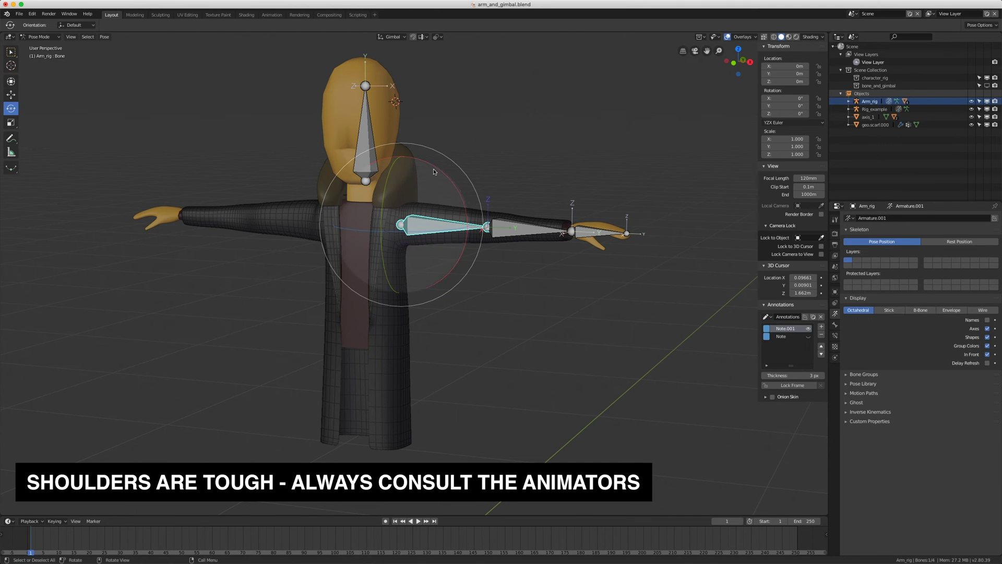
- Test swinging the upper arm bone down and up around X, combine it with Y and Z rotations, and clear them all
left_click_drag(435, 169, 446, 264)
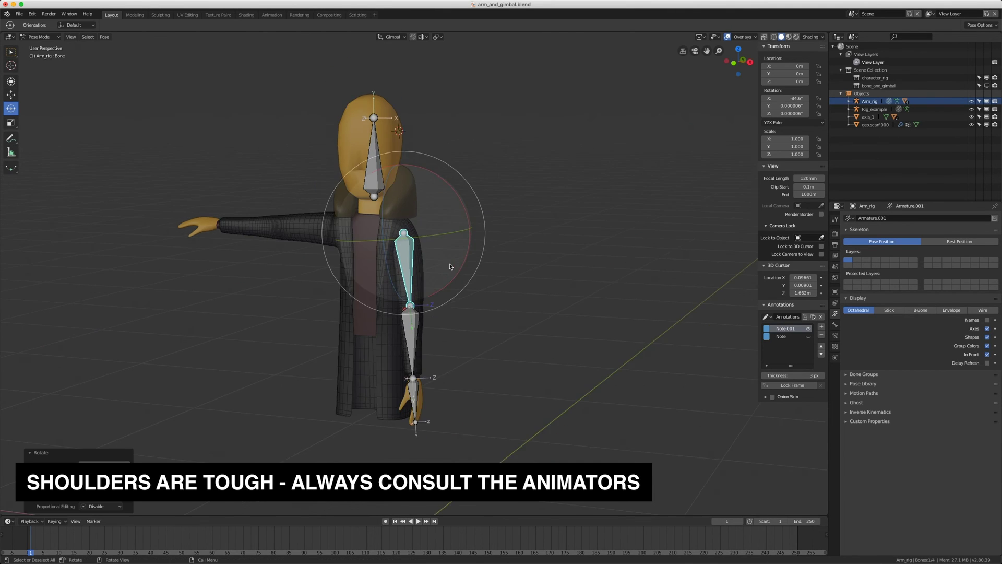
scroll(446, 264, "up", 2)
scroll(447, 264, "down", 3)
middle_click_drag(447, 264, 433, 255)
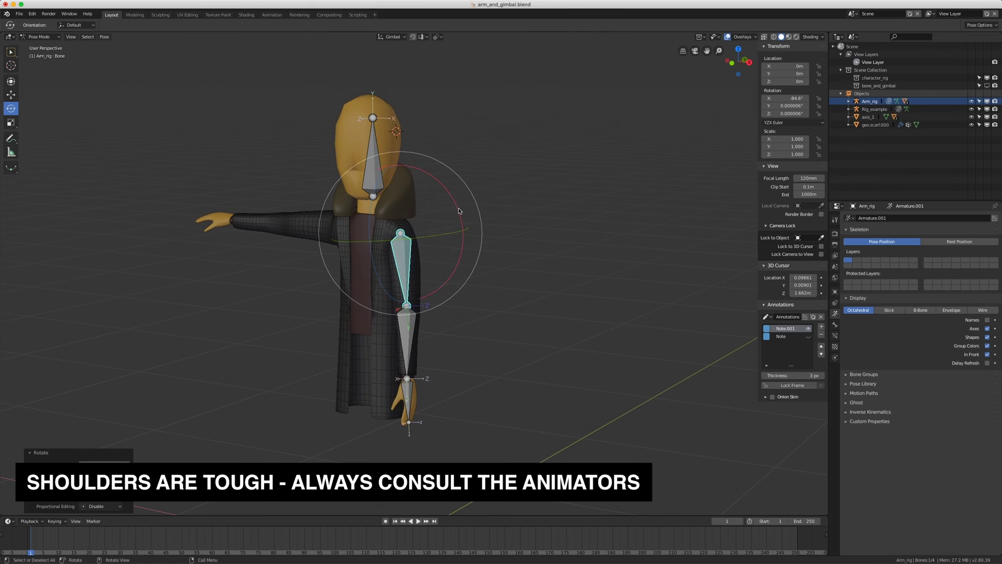
left_click_drag(459, 210, 417, 168)
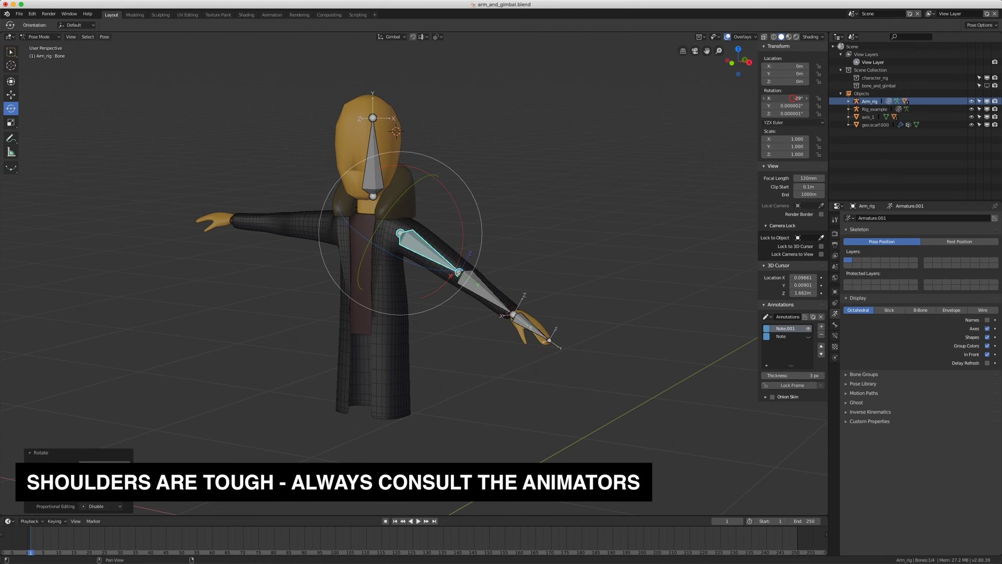
mouse_move(792, 98)
left_mouse_down()
mouse_move(779, 99)
mouse_move(812, 98)
mouse_move(764, 98)
mouse_move(804, 99)
mouse_move(772, 98)
mouse_move(803, 98)
mouse_move(781, 98)
mouse_move(800, 95)
mouse_move(792, 106)
left_mouse_up()
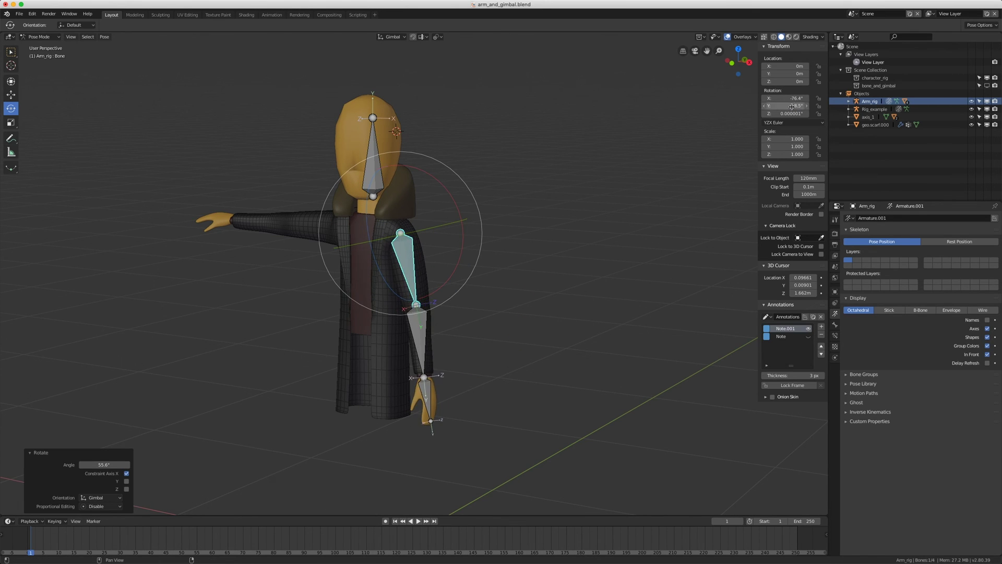
mouse_move(785, 113)
left_mouse_down()
mouse_move(764, 113)
mouse_move(793, 113)
mouse_move(762, 113)
mouse_move(792, 115)
left_mouse_up()
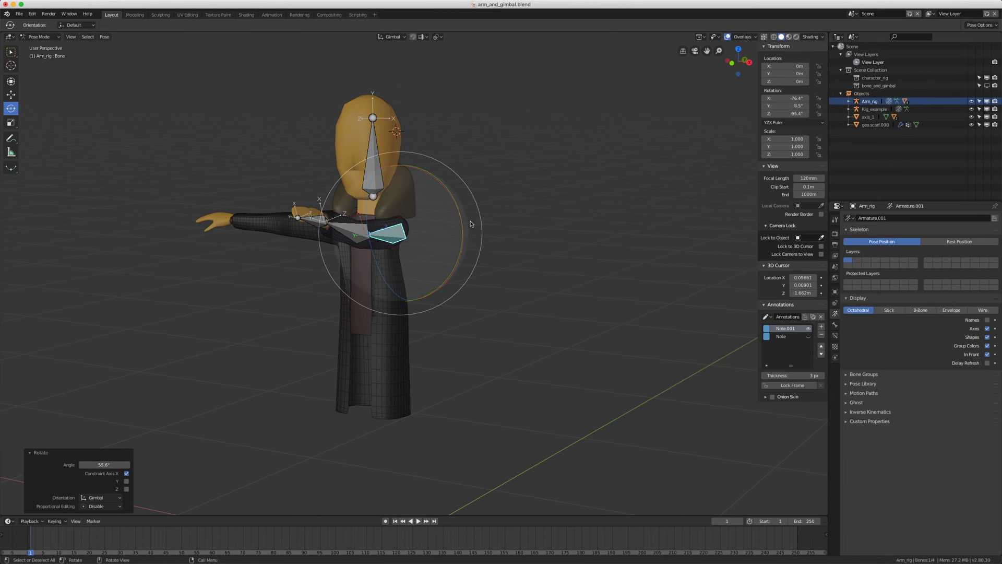
key("alt+r")
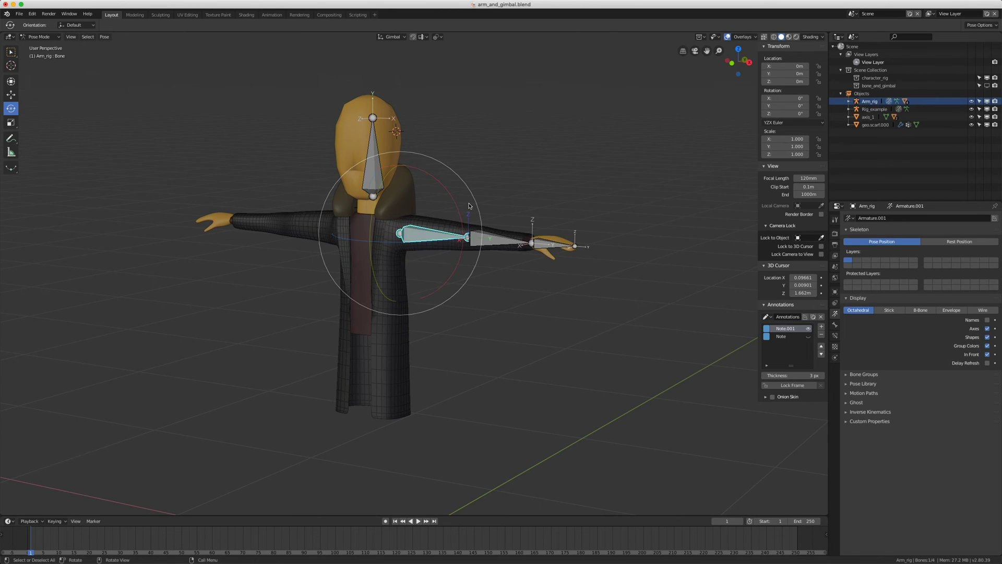
- Set the upper arm bone's rotation mode to ZYX Euler, test its axis rotations, and reset them to 0
left_click(786, 123)
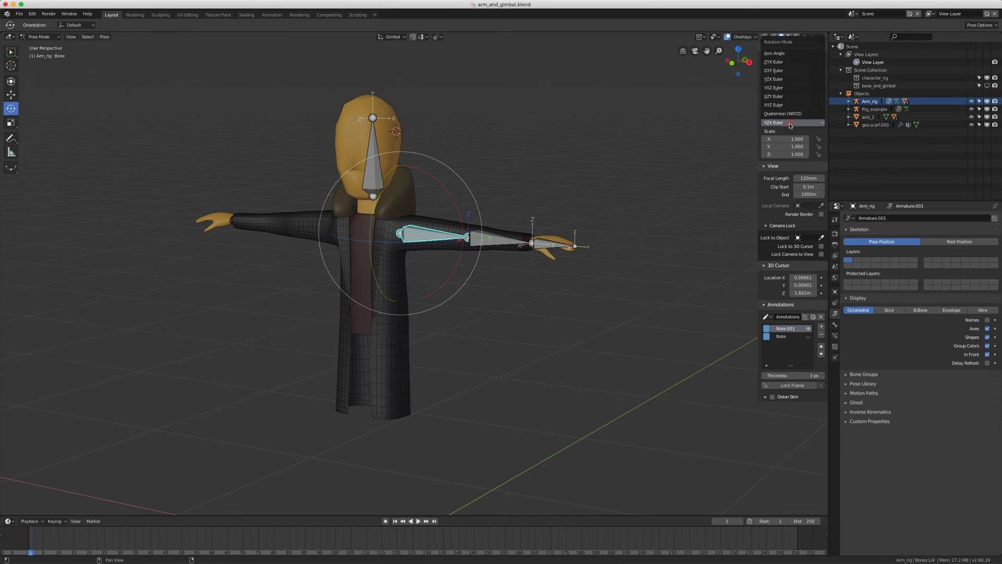
left_click(783, 62)
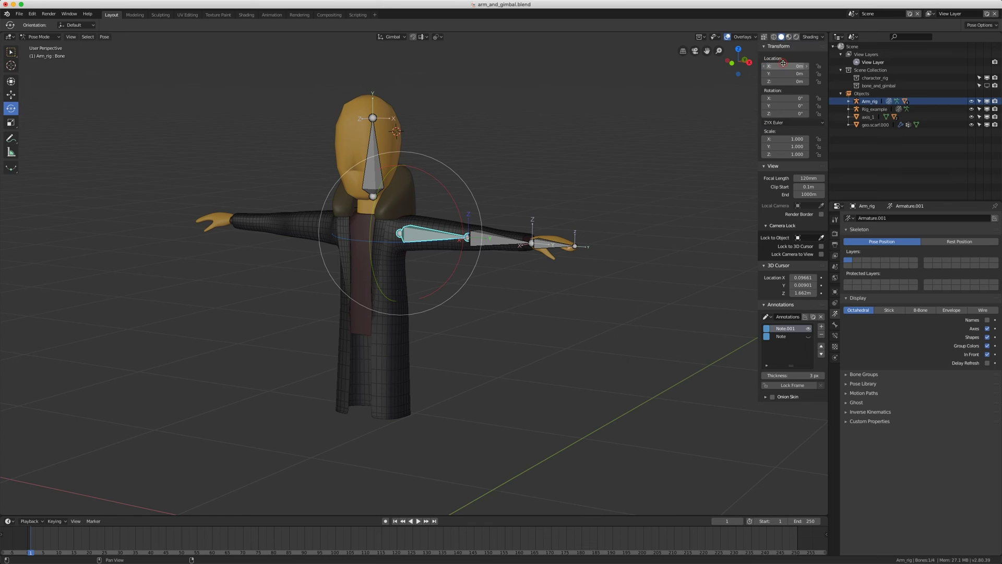
mouse_move(786, 99)
left_mouse_down()
mouse_move(746, 98)
mouse_move(780, 113)
mouse_move(744, 113)
mouse_move(776, 98)
mouse_move(790, 98)
mouse_move(771, 102)
mouse_move(778, 114)
mouse_move(787, 106)
left_mouse_up()
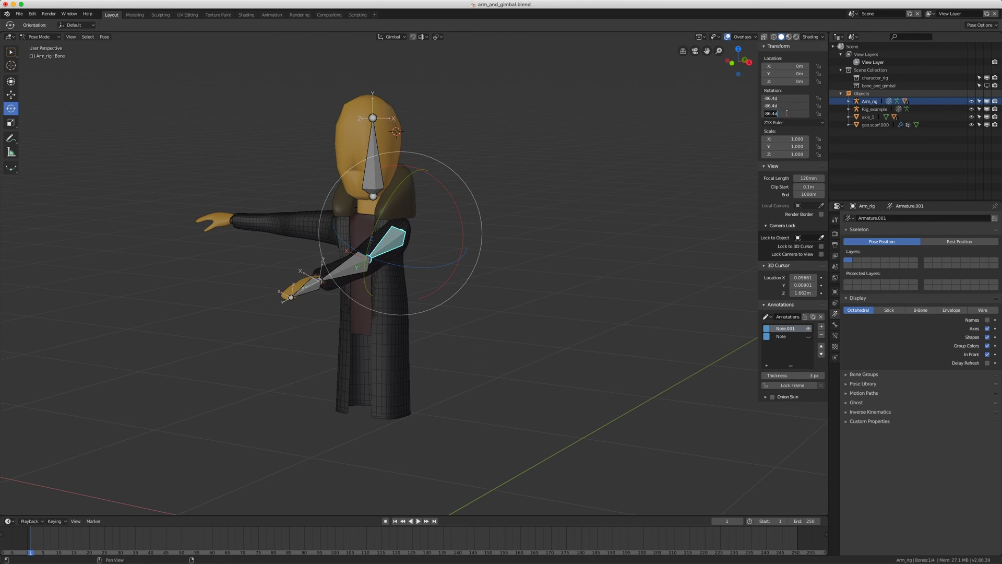
key("Return")
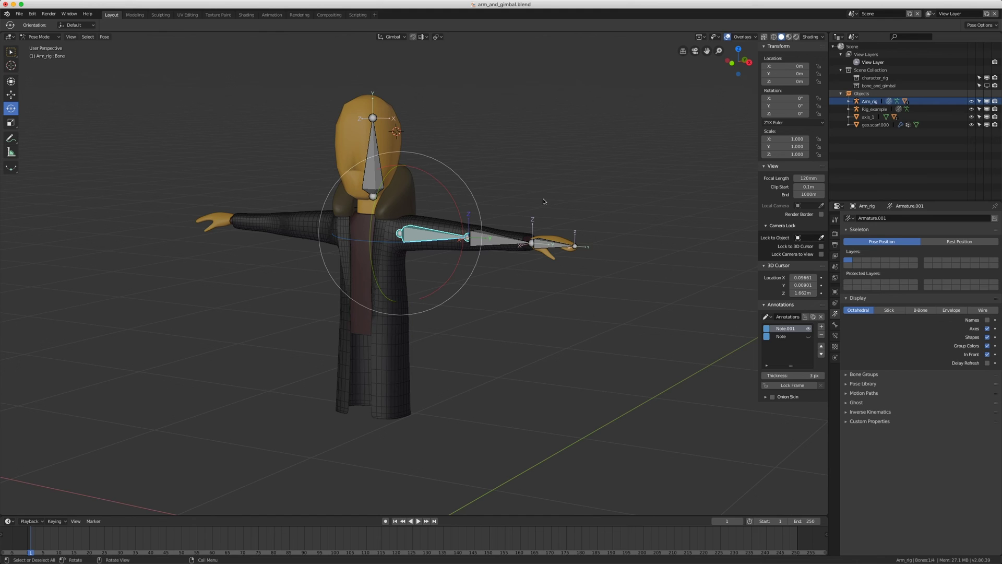
- Select the forearm bone and clear its rotation
left_click(514, 250)
left_click(511, 238)
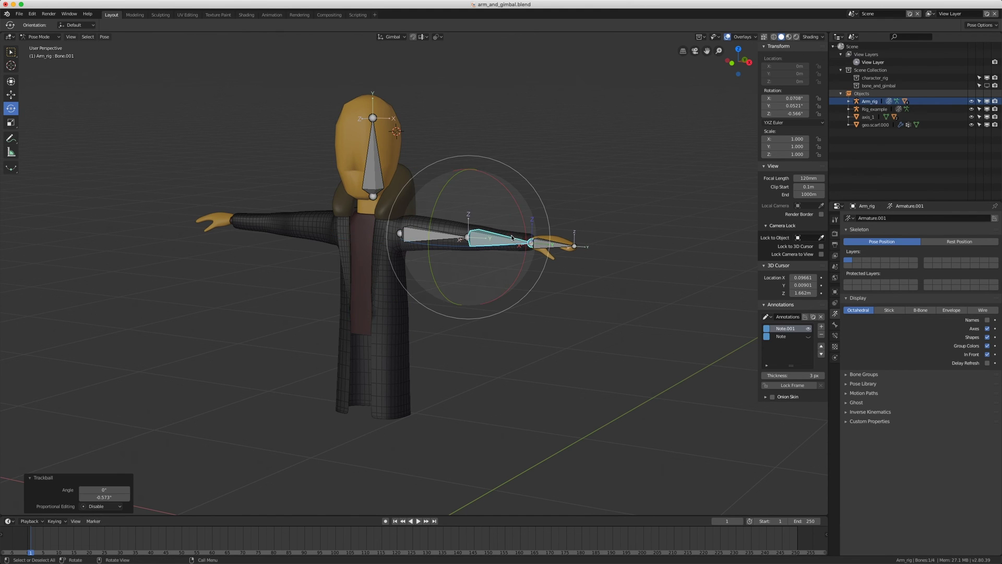
key("alt+r")
- Select the head bone and set its rotation mode to ZYX Euler
left_click(377, 152)
scroll(377, 152, "up", 2)
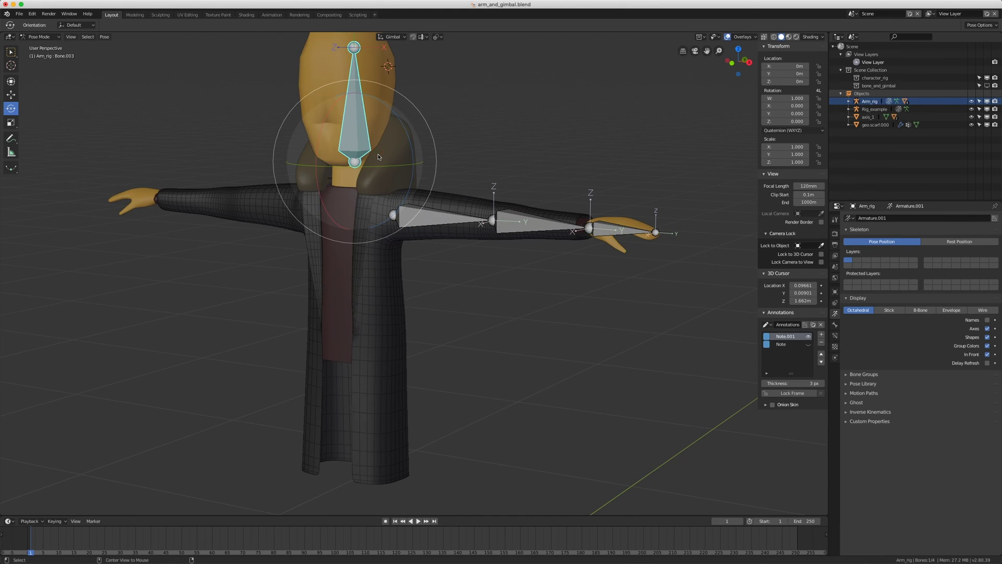
scroll(494, 196, "up", 1)
middle_click_drag(493, 196, 568, 267, "shift")
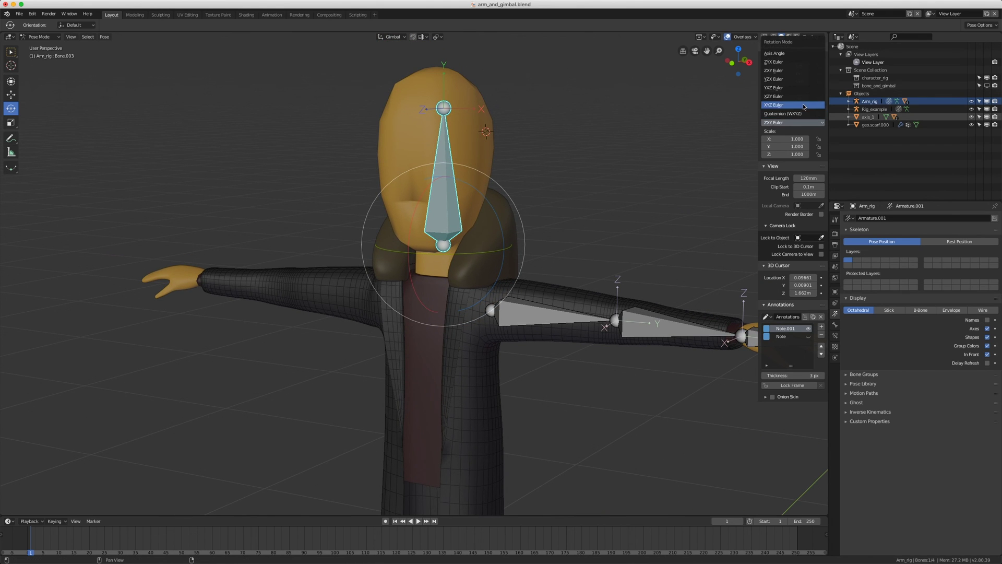
left_click(777, 62)
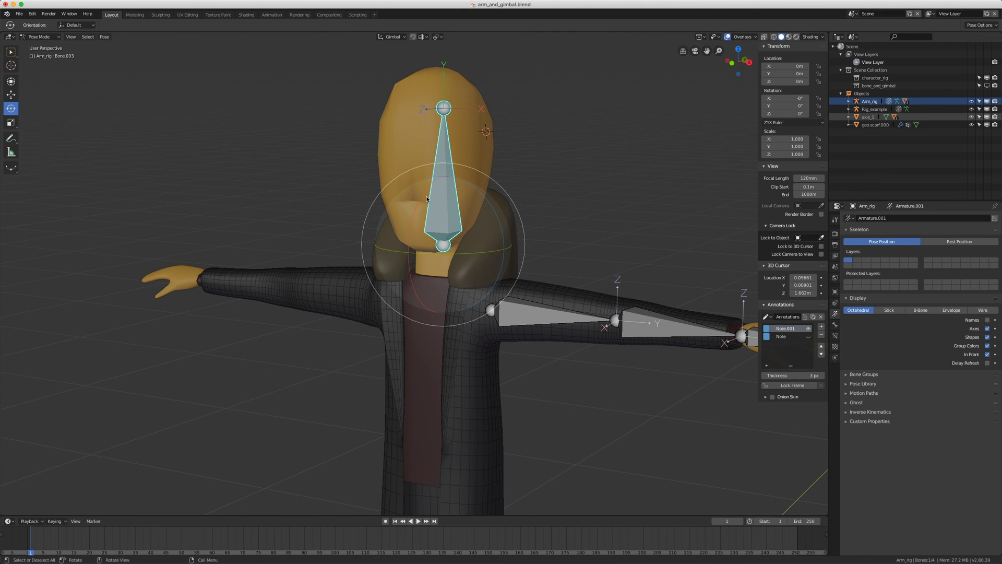
- Try rotating the head bone freely in the viewport and undo the rotation
left_click_drag(426, 194, 414, 219)
key("ctrl+z")
key("ctrl+z")
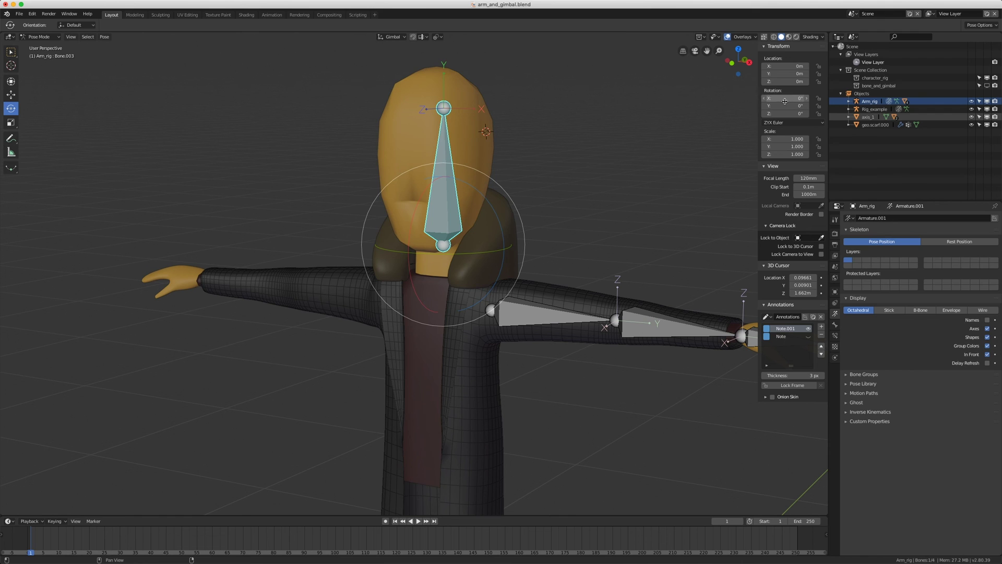
- Test the head bone's X, Y and Z rotations, ending with Z at 34°, and reset all three to 0
mouse_move(784, 101)
left_mouse_down()
mouse_move(766, 101)
mouse_move(784, 101)
mouse_move(773, 106)
mouse_move(790, 113)
mouse_move(770, 98)
mouse_move(776, 107)
left_mouse_up()
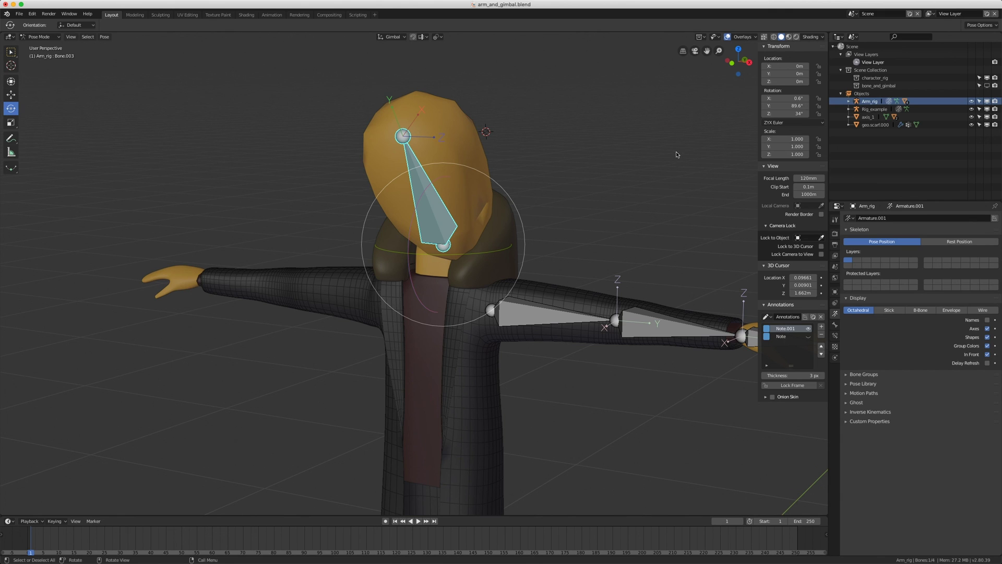
left_click_drag(785, 98, 788, 113)
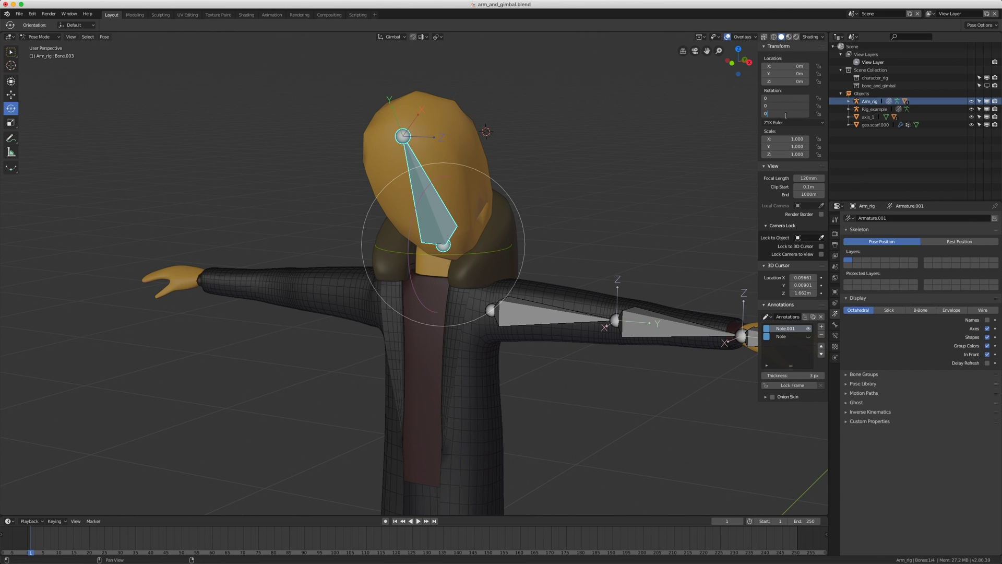
type("0")
key("Return")
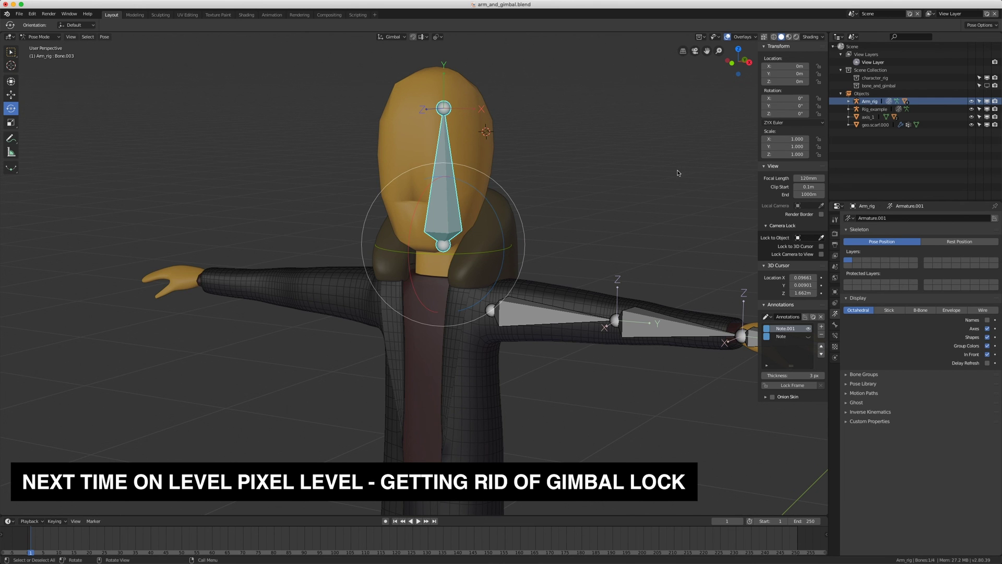
scroll(490, 288, "down", 3)
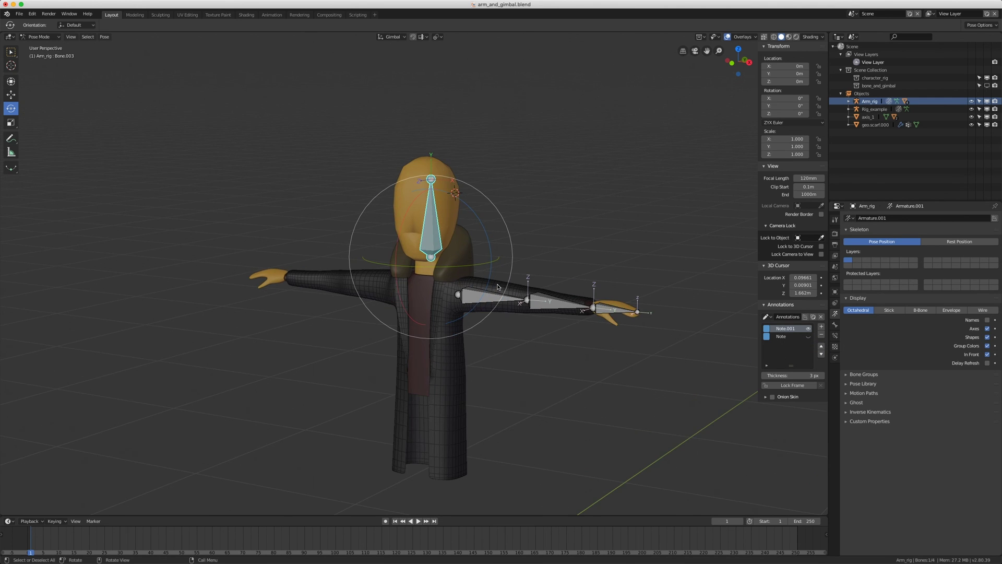
middle_click_drag(498, 286, 484, 287)
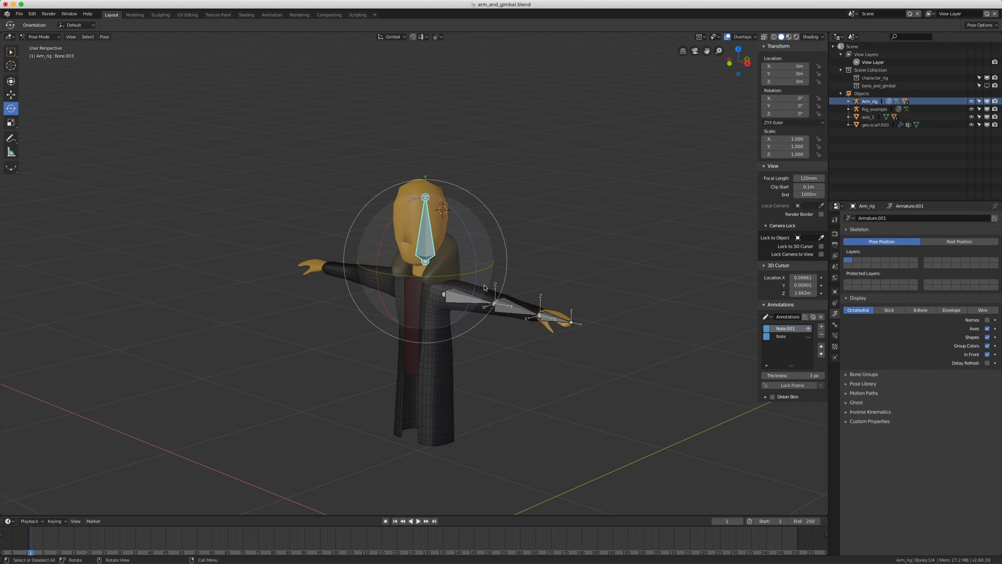